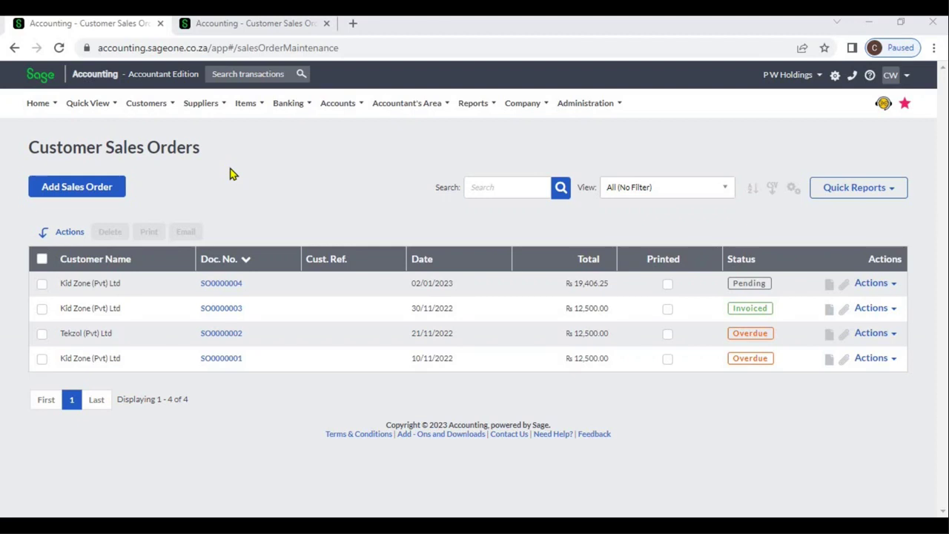
Step: Start a new sales order from the customer functions list
click(157, 112)
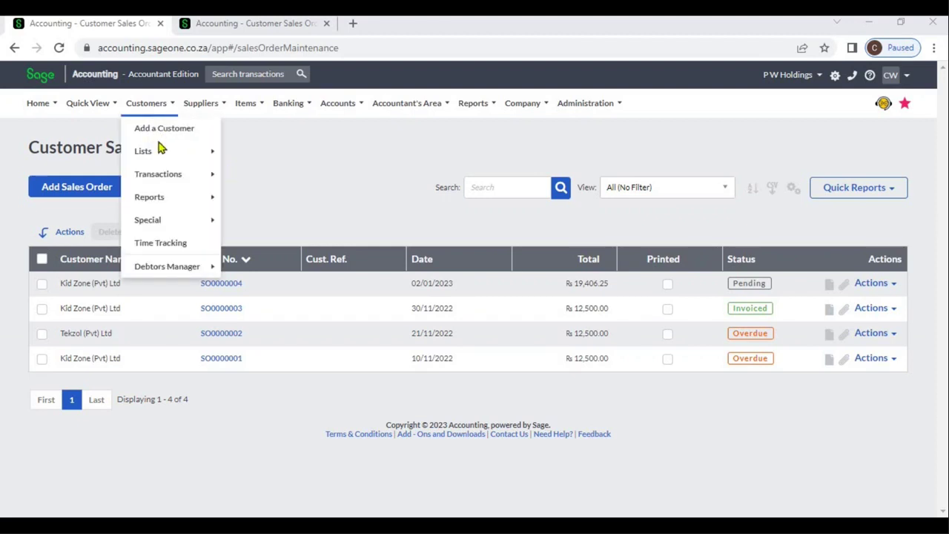
mouse_move(171, 178)
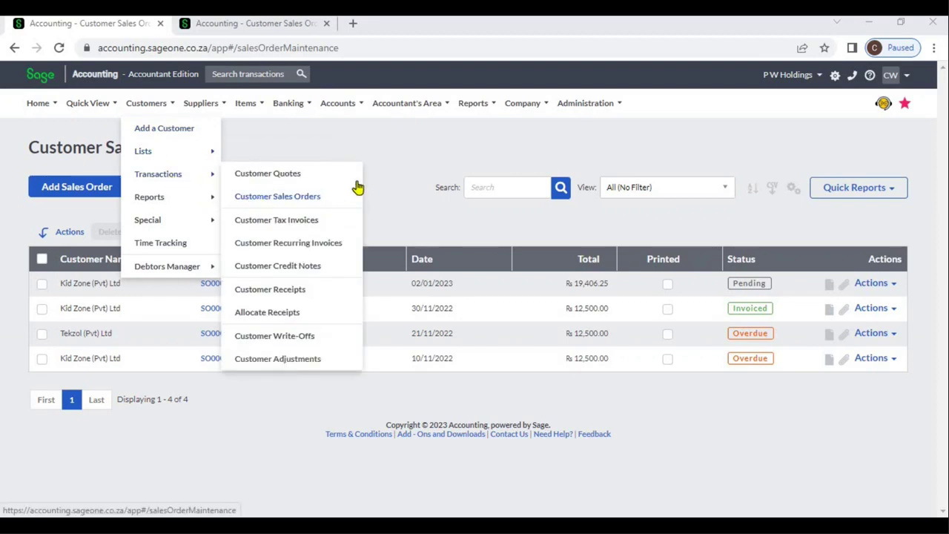
click(112, 191)
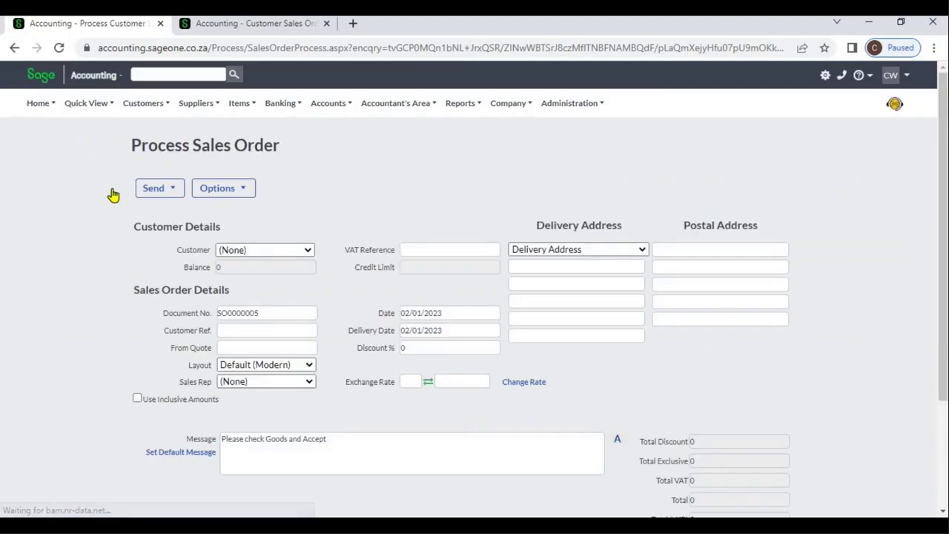
Step: Choose Wings For World as the order's customer, leaving Customer Ref. blank
click(316, 252)
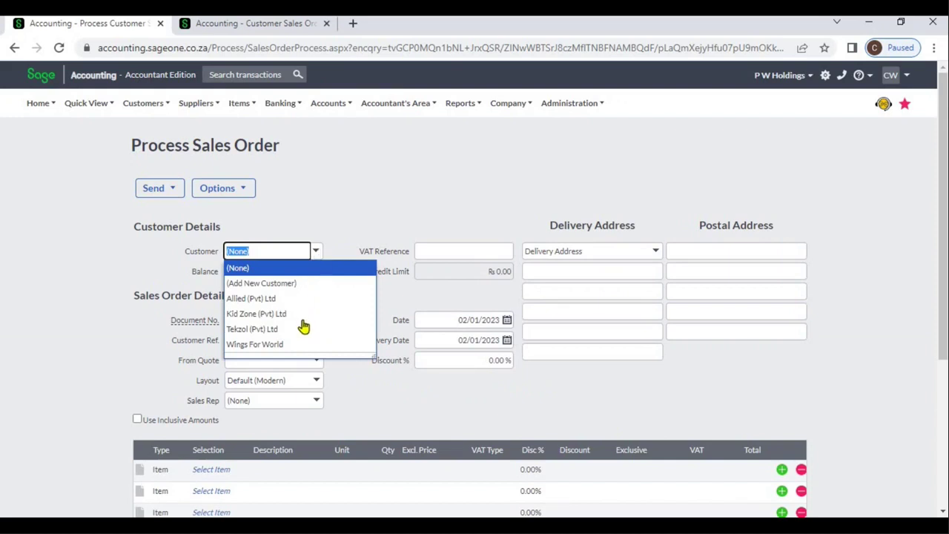
click(301, 345)
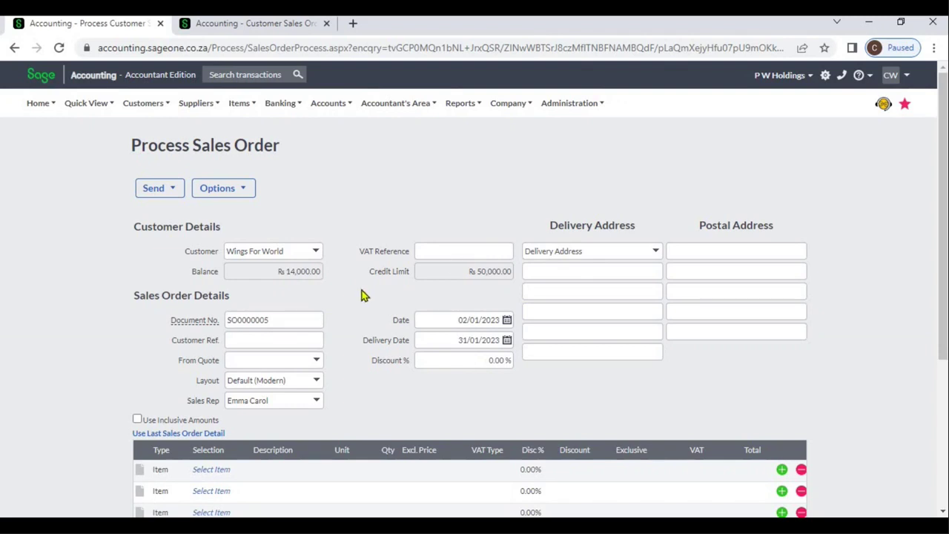
click(286, 340)
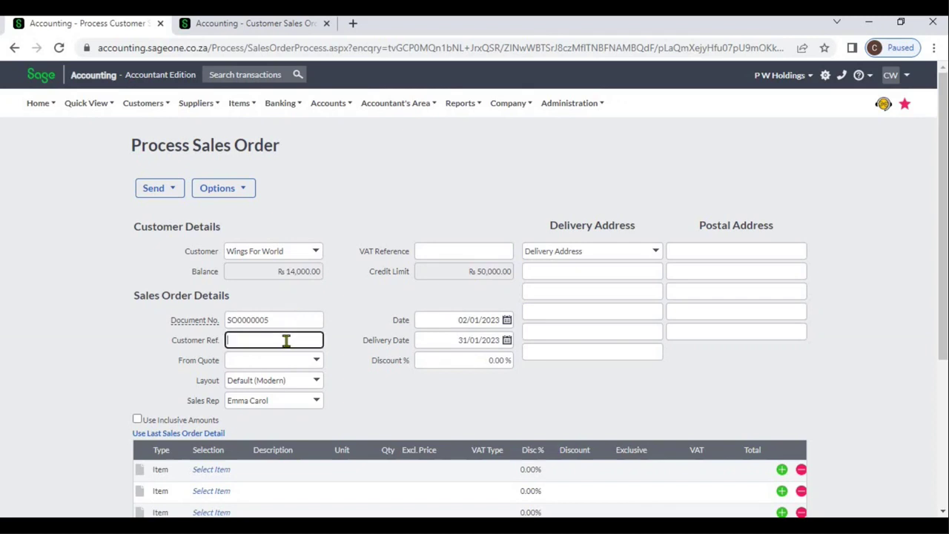
click(356, 329)
Step: Copy quote QUO0000001 into the order and delete its item line
click(317, 362)
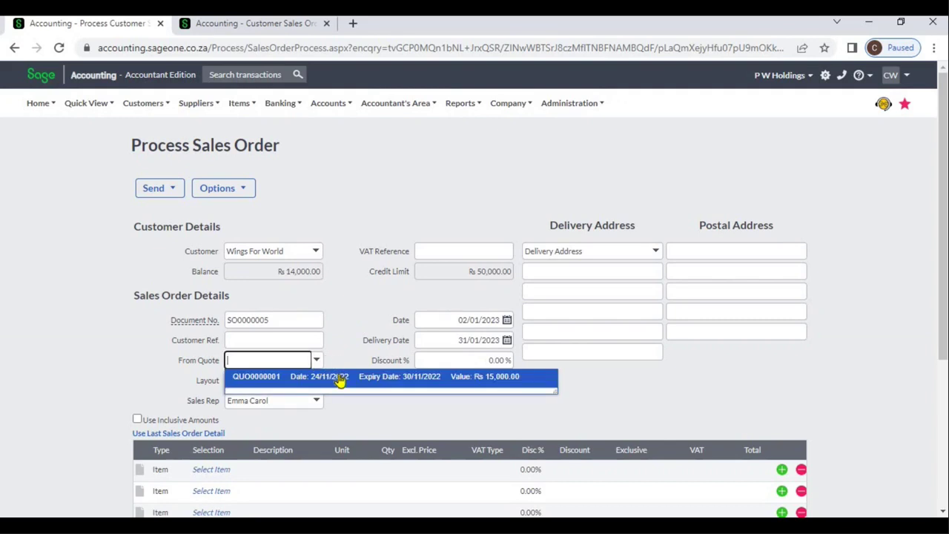
click(340, 378)
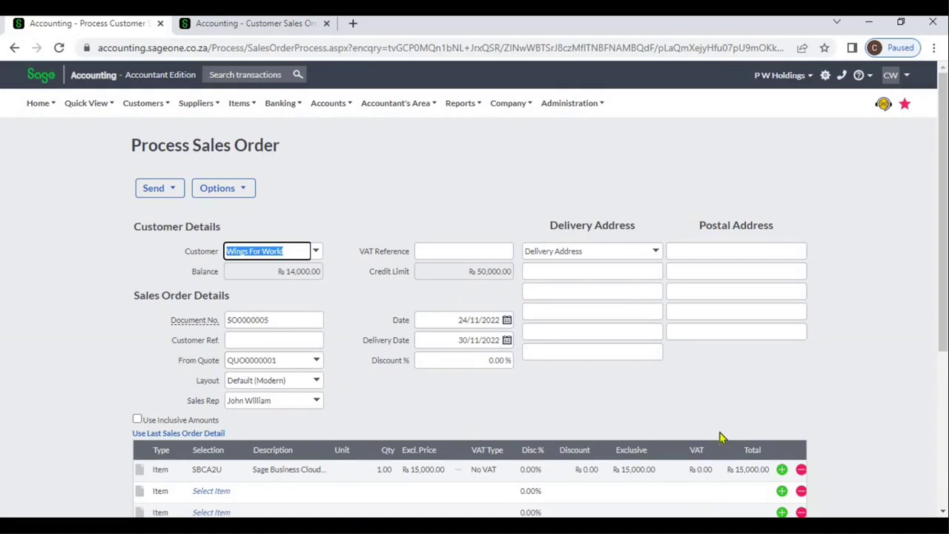
click(801, 469)
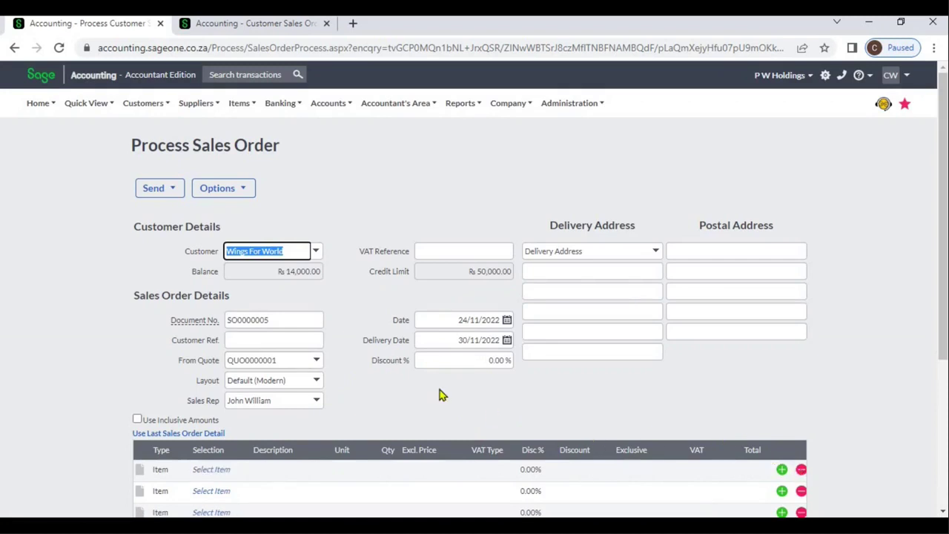
Step: Clear the From Quote field, keeping the quote's dates 24/11/2022–30/11/2022
click(319, 361)
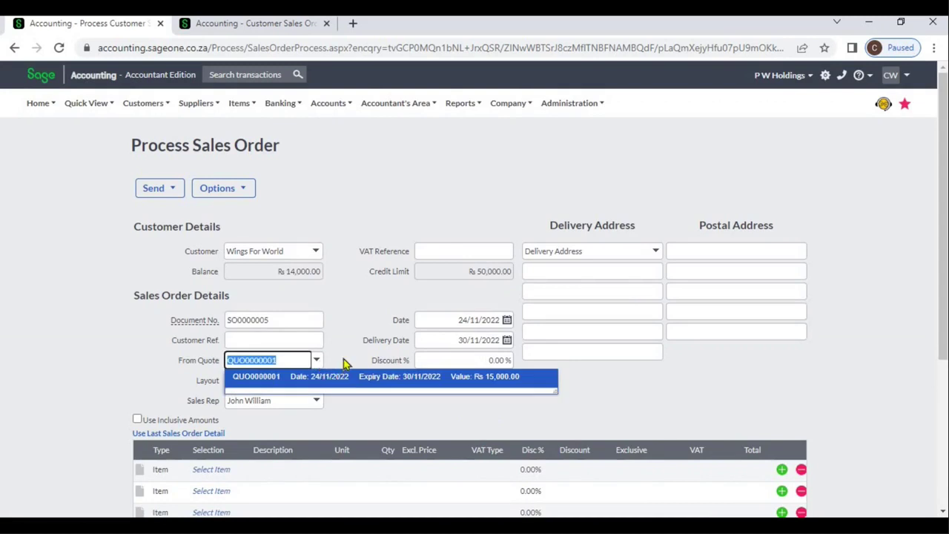
key(BackSpace)
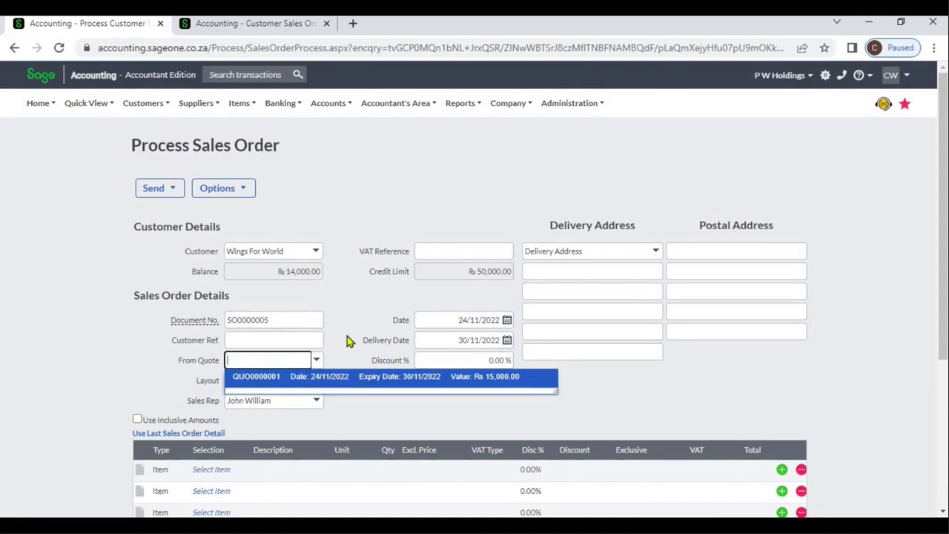
click(349, 340)
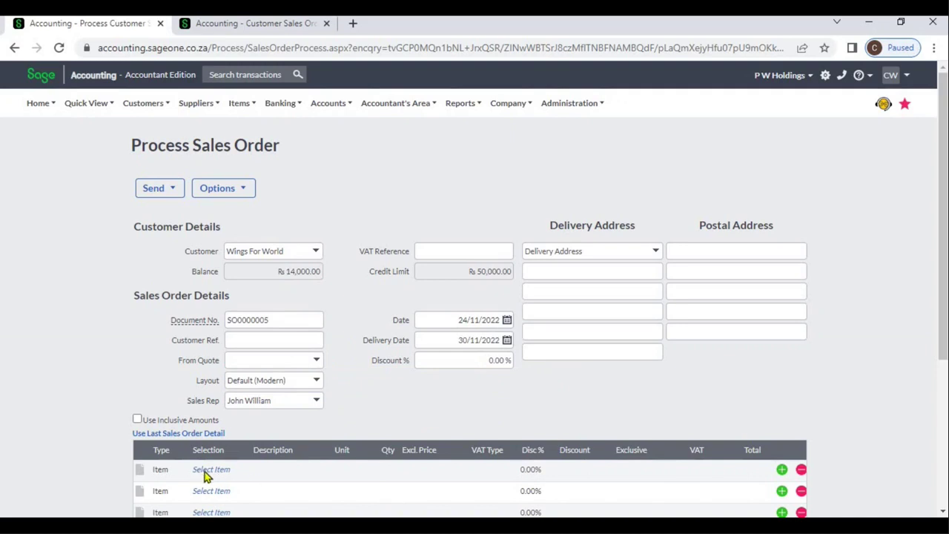
Step: Try the first line as an Account line and view the account list
click(165, 469)
click(182, 475)
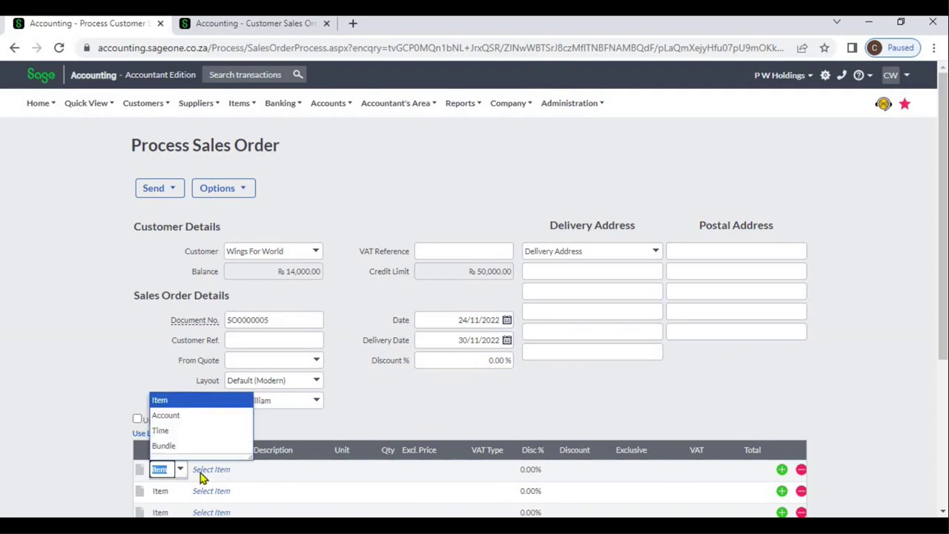
click(230, 470)
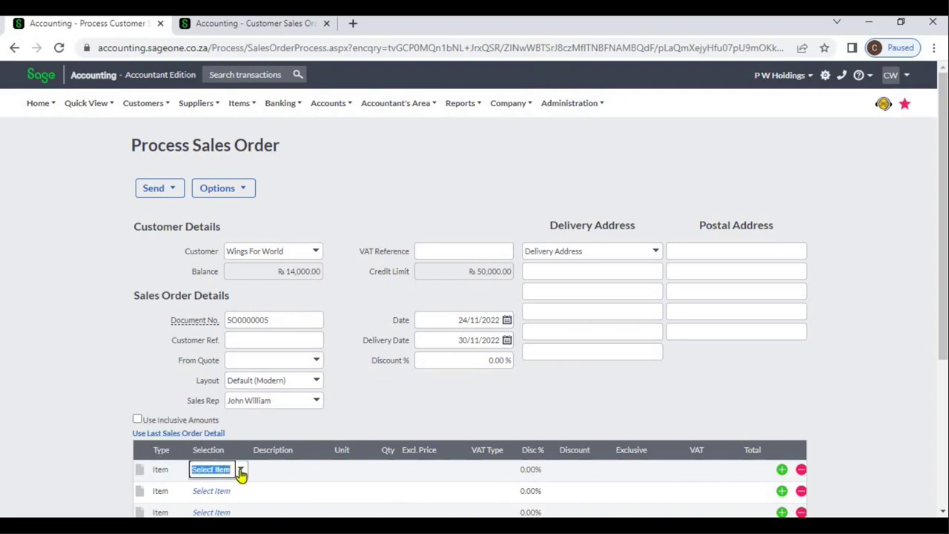
click(241, 473)
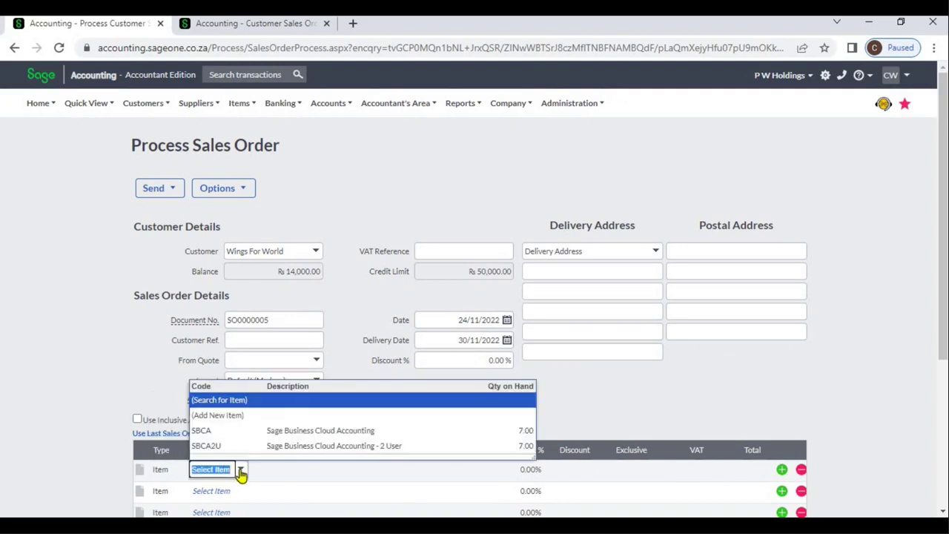
click(180, 477)
click(182, 478)
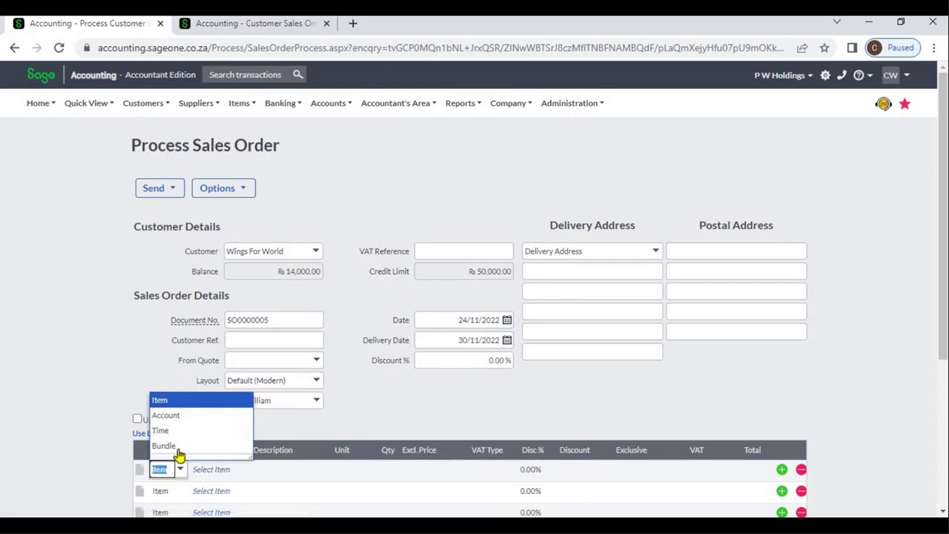
click(177, 421)
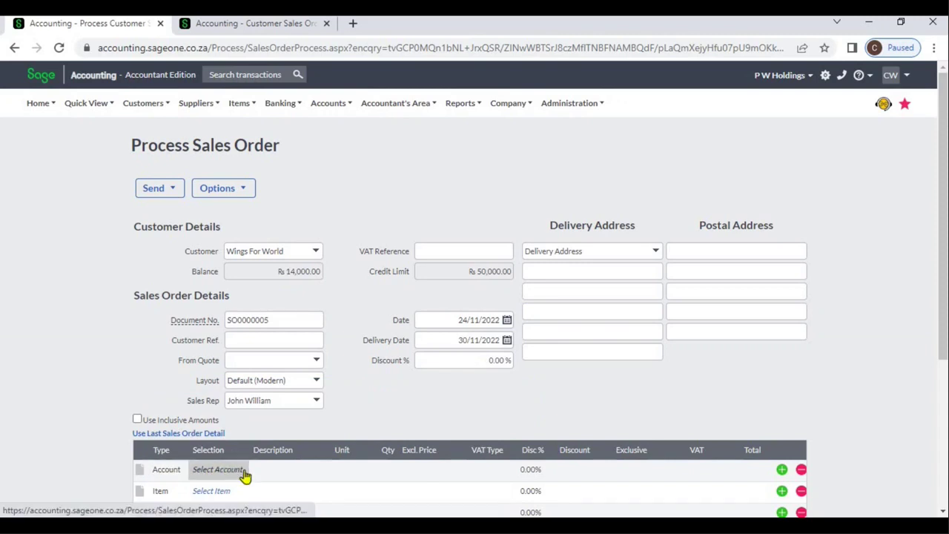
click(246, 474)
click(243, 473)
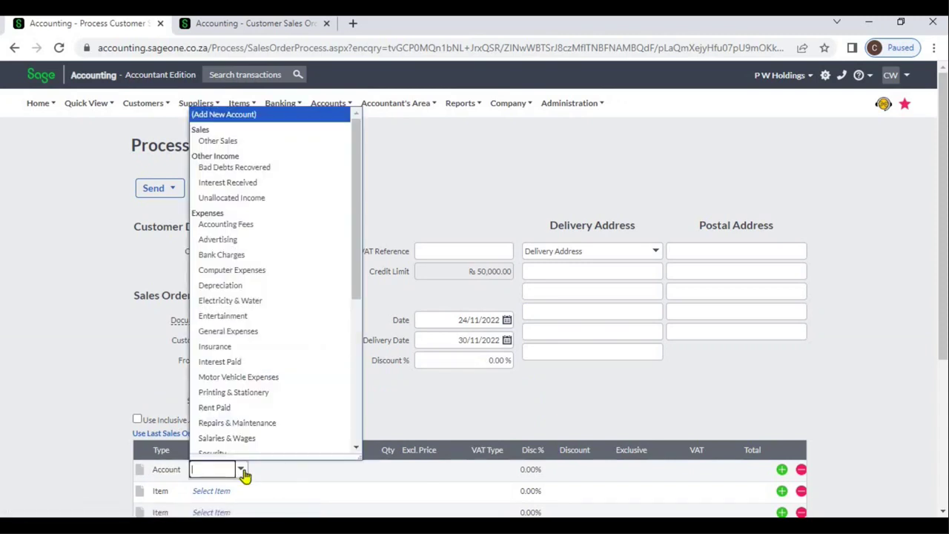
Step: Switch the first line back to Item and select SBCA, qty 1.00 at ₨20,000.00
click(173, 478)
click(179, 470)
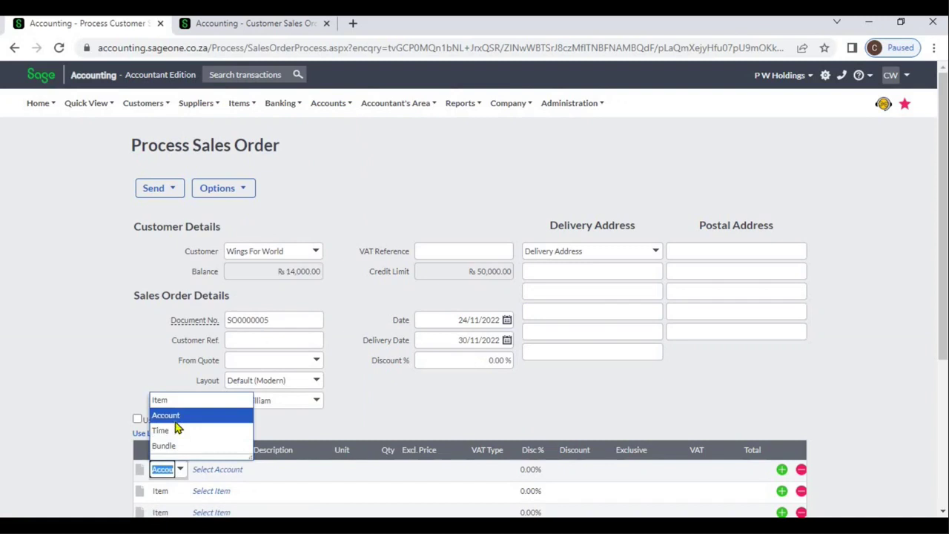
click(163, 401)
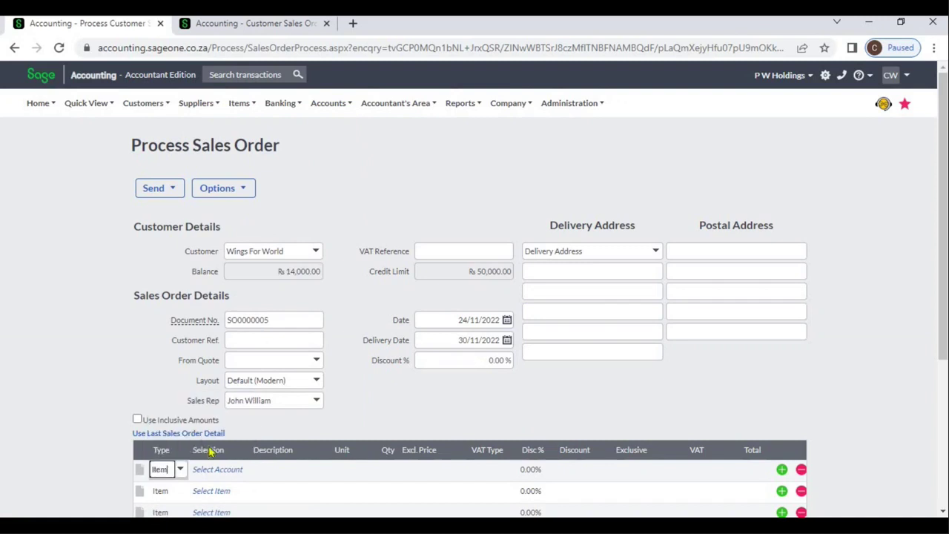
click(239, 473)
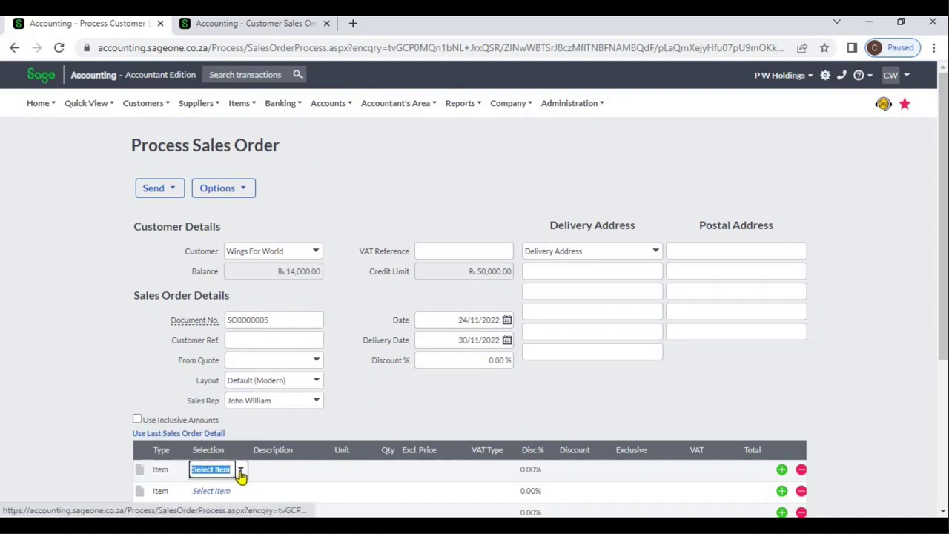
click(240, 472)
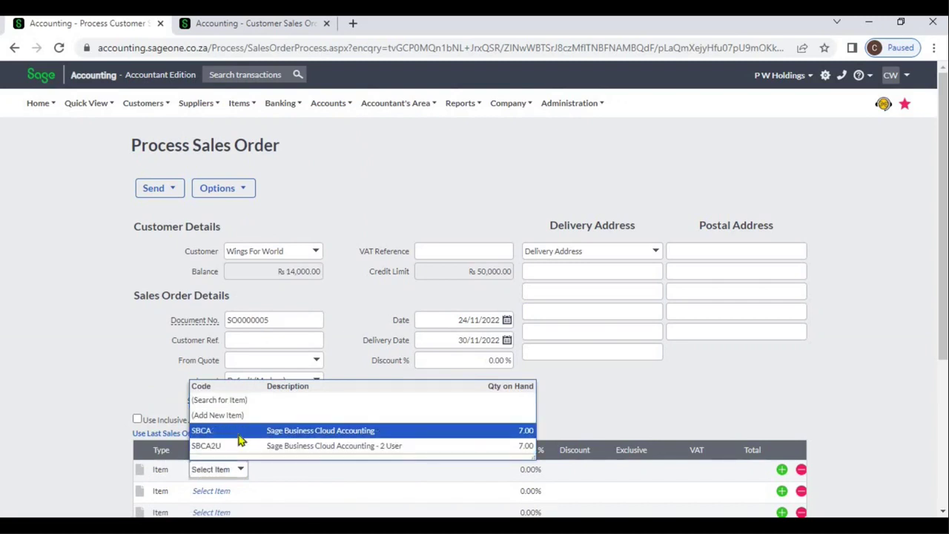
click(238, 434)
click(241, 469)
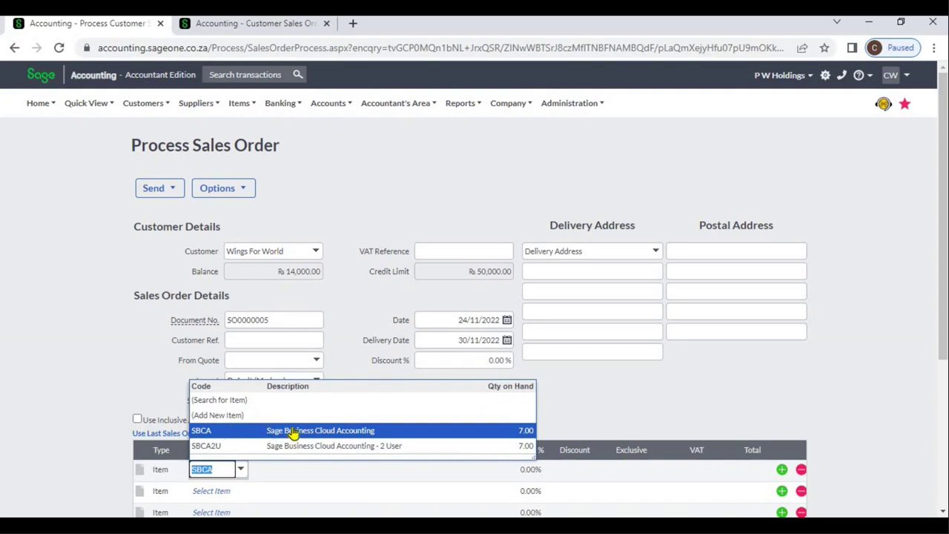
click(513, 440)
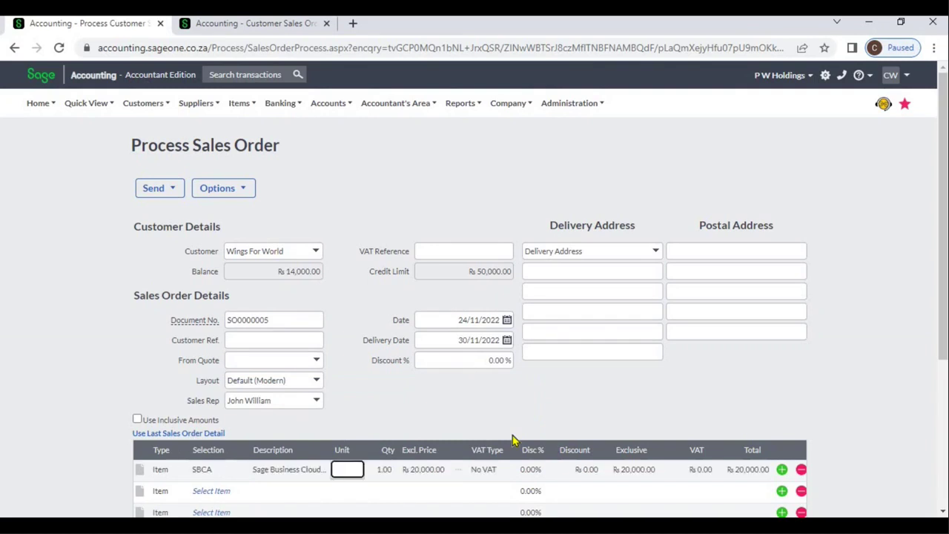
Step: Keep prices VAT-exclusive and give the SBCA line Standard Rate 15.00% VAT
key(Tab)
key(Tab)
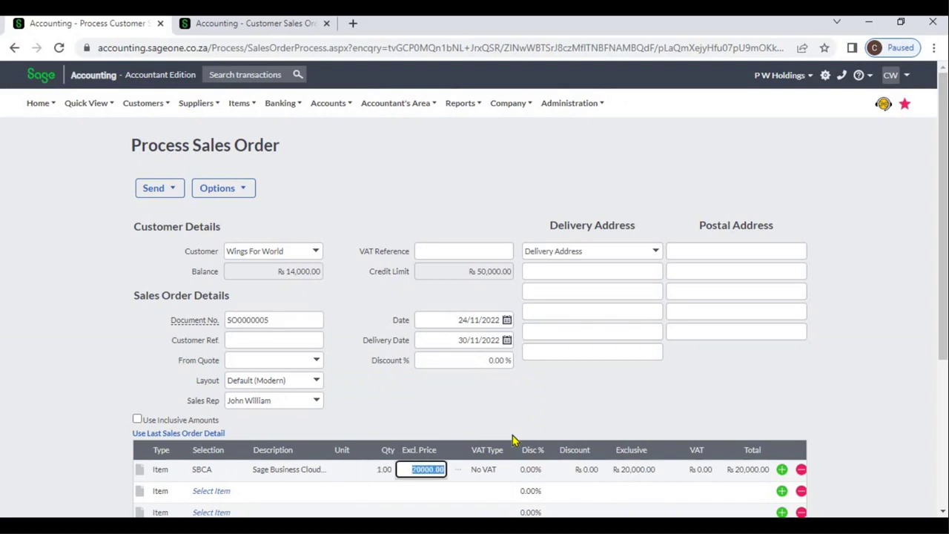
key(Tab)
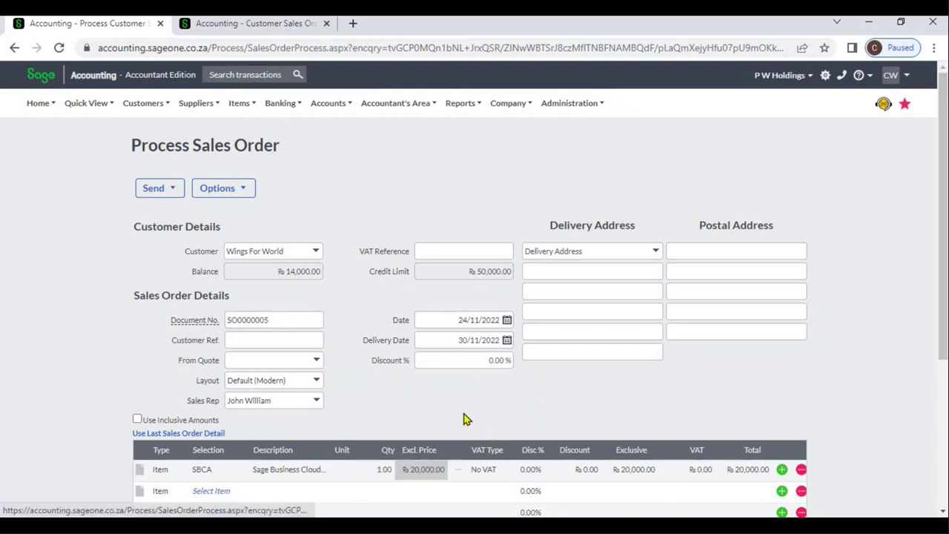
click(136, 420)
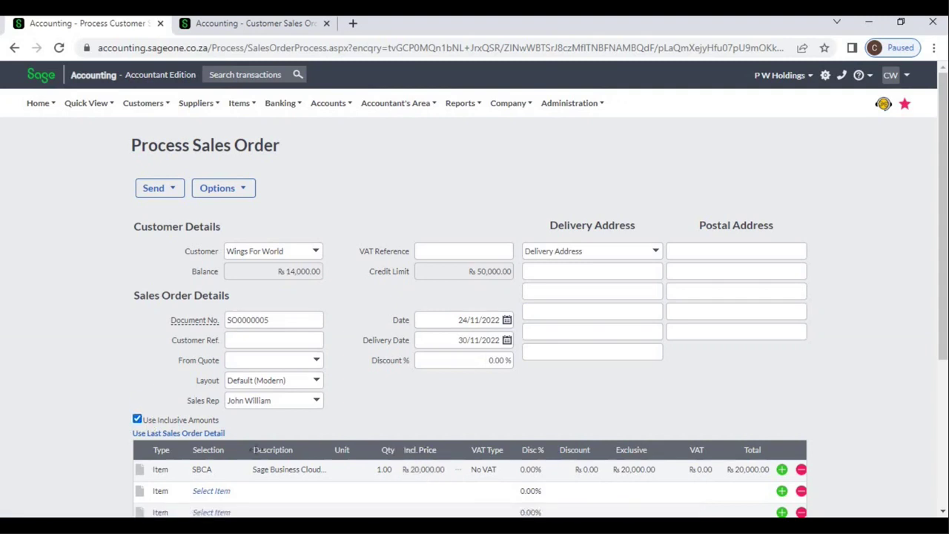
click(138, 420)
click(487, 470)
click(501, 470)
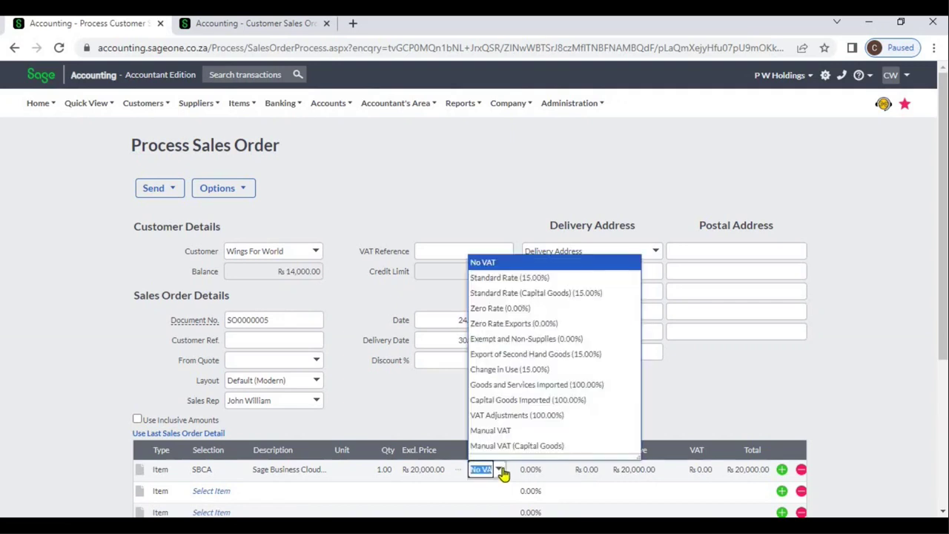
click(523, 277)
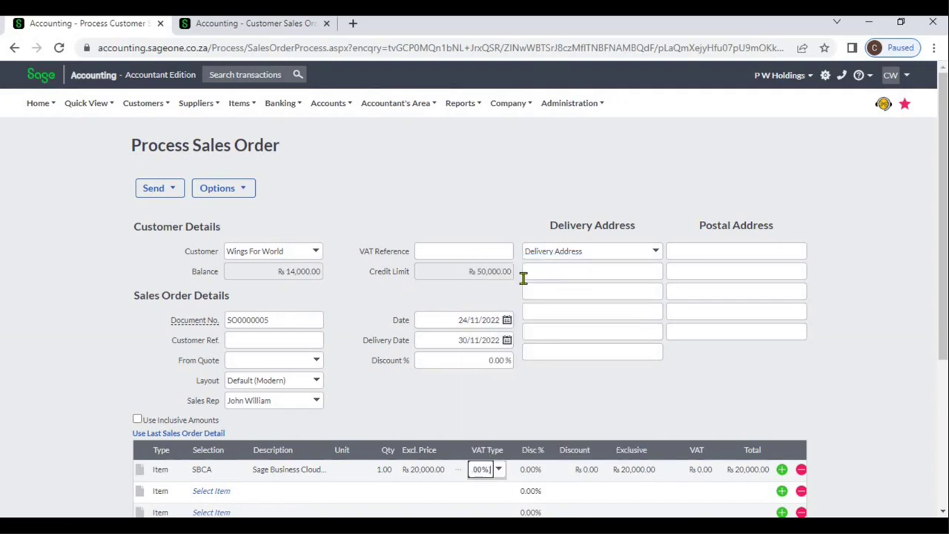
key(Tab)
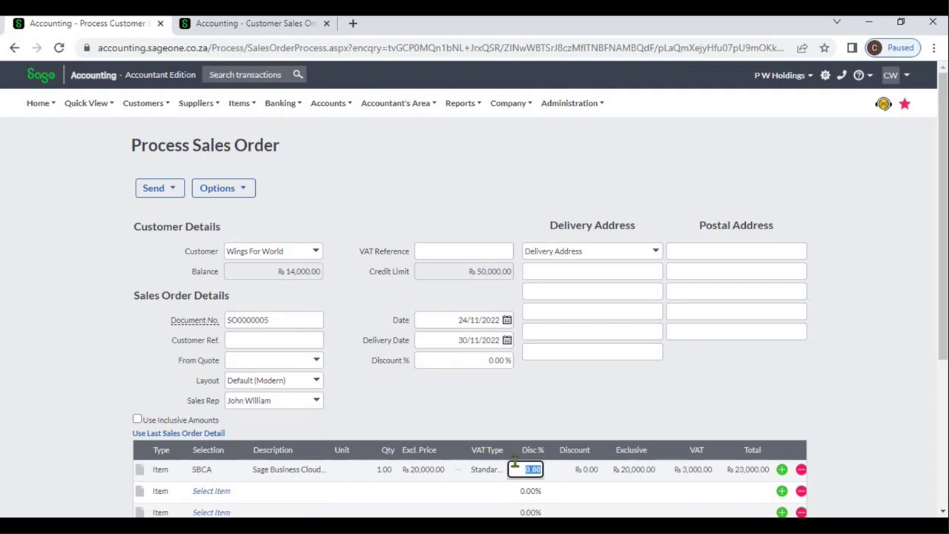
Step: Enter a 10% then 2,500 line discount (12.50%), leaving the project empty; total ₨20,125.00
text(10)
key(Tab)
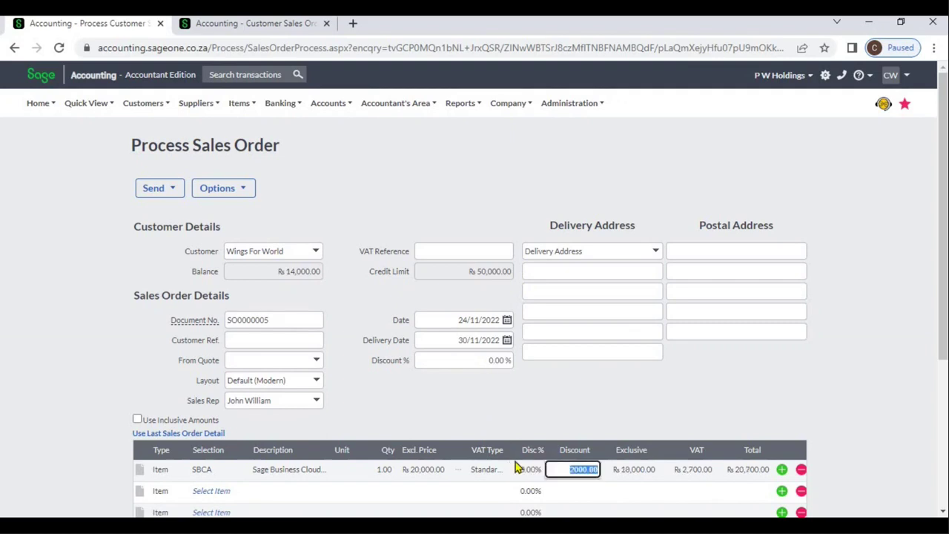
text(2,500)
key(Tab)
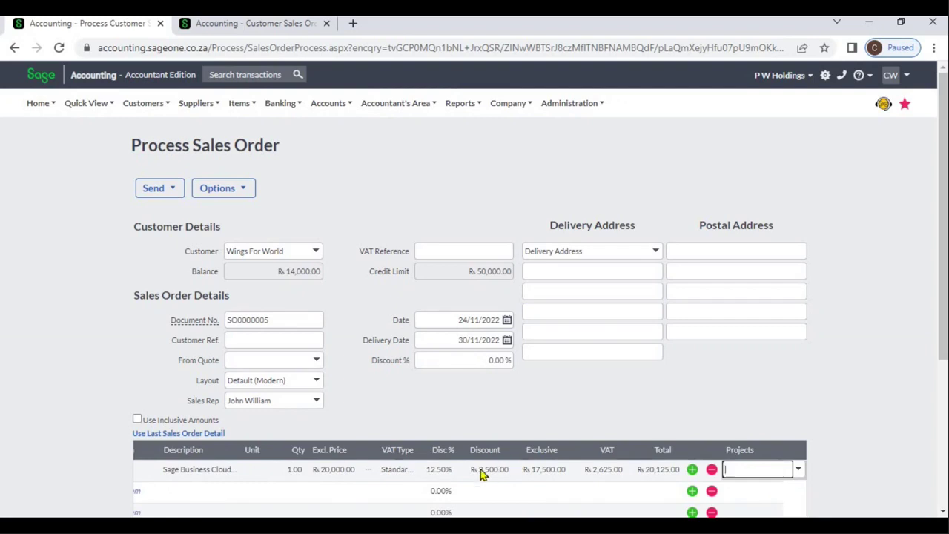
click(568, 477)
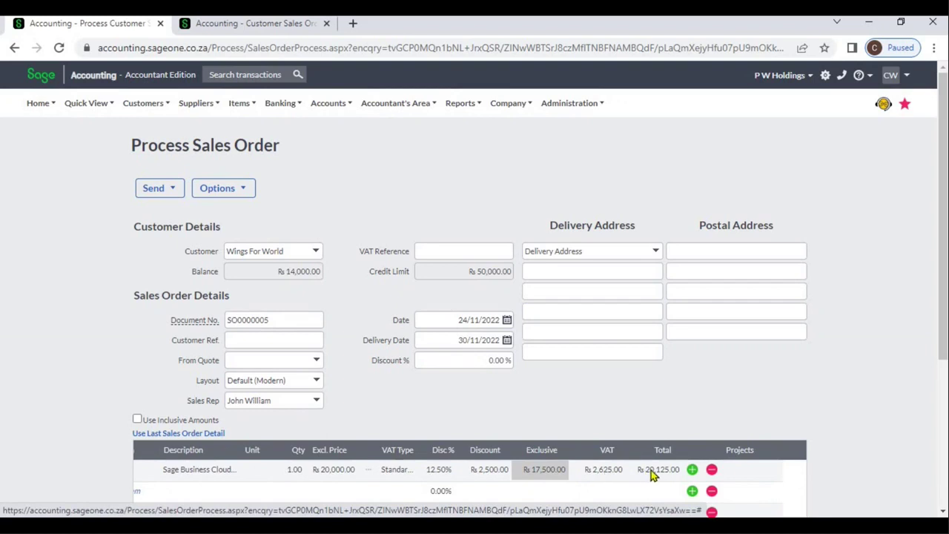
click(789, 469)
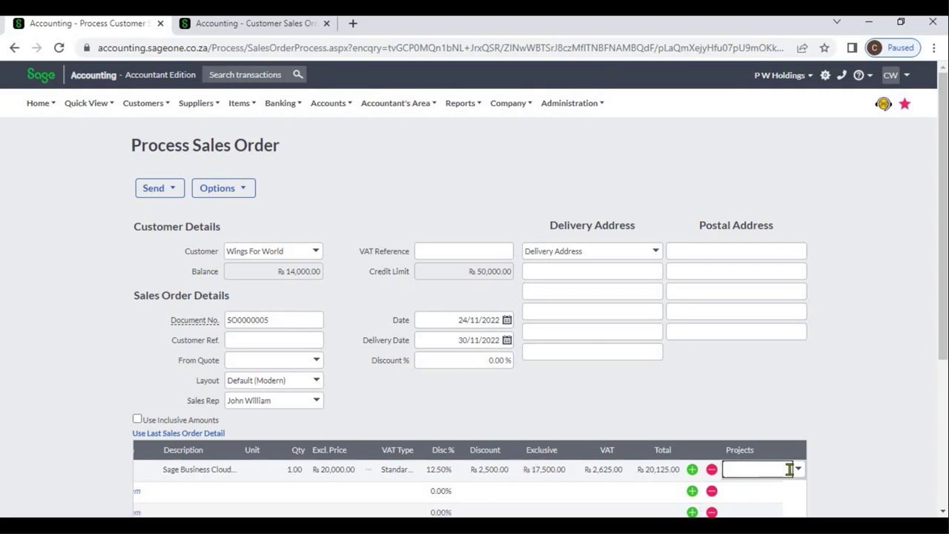
click(800, 470)
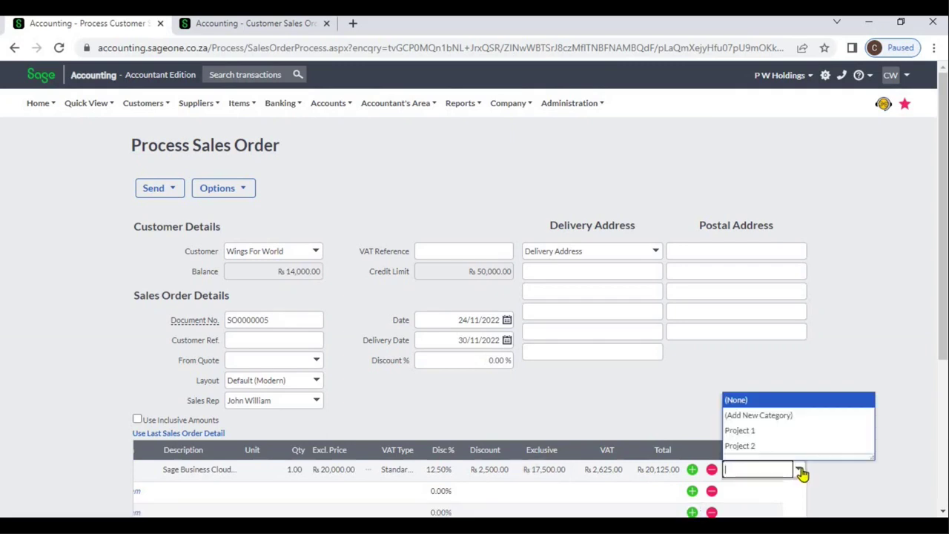
click(841, 470)
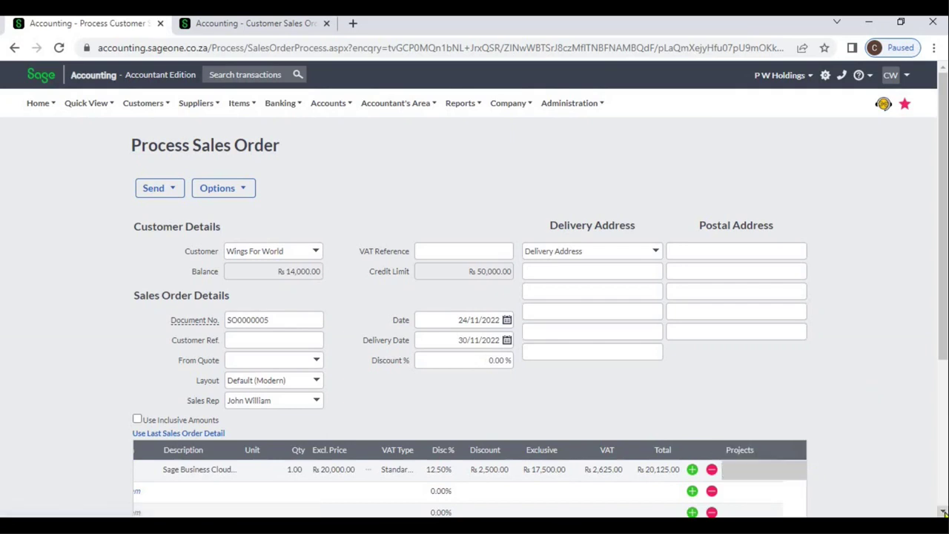
scroll(944, 512, down, 3)
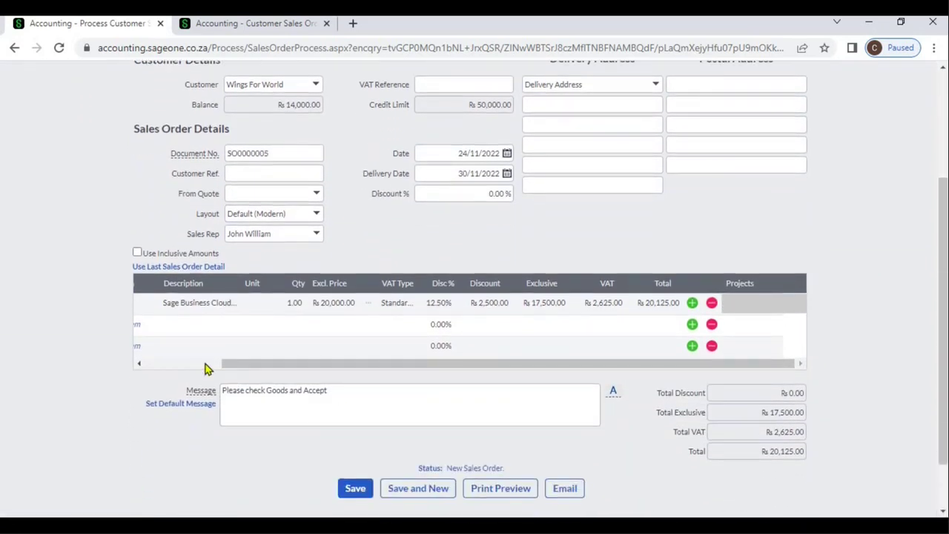
click(207, 366)
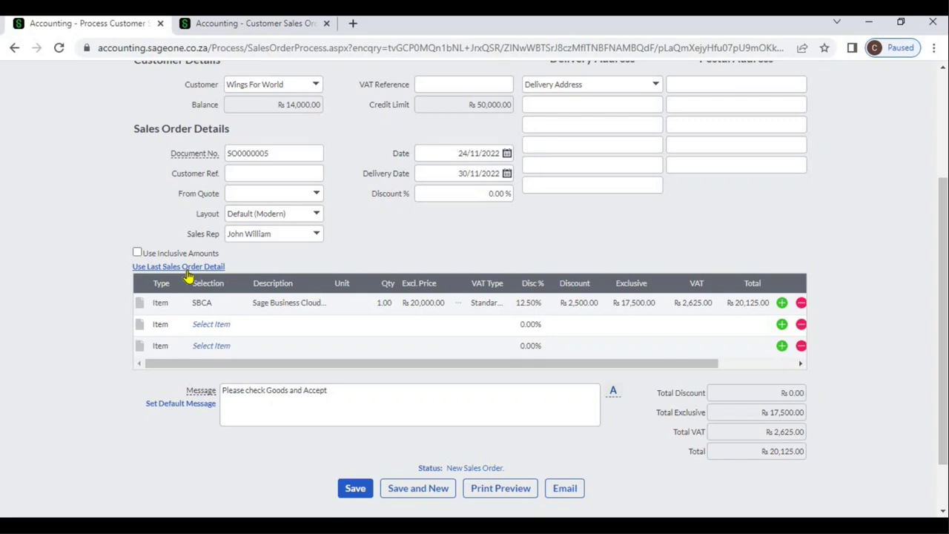
Step: Add two blank item lines, then delete three so only one empty line follows SBCA
click(211, 325)
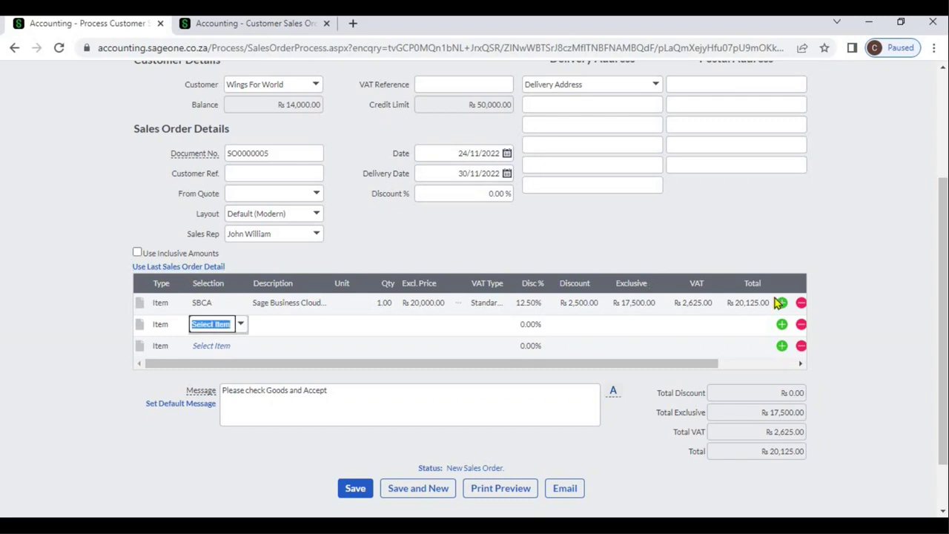
click(781, 347)
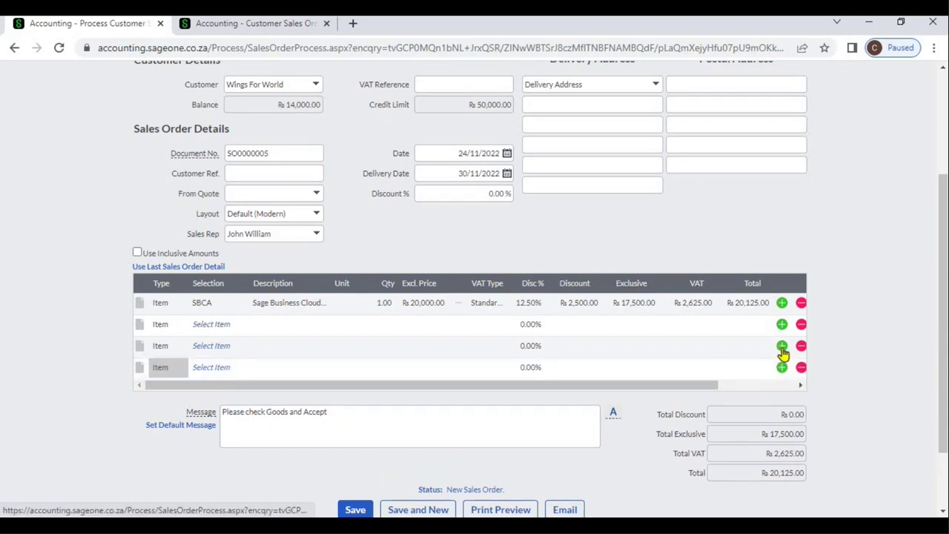
click(781, 348)
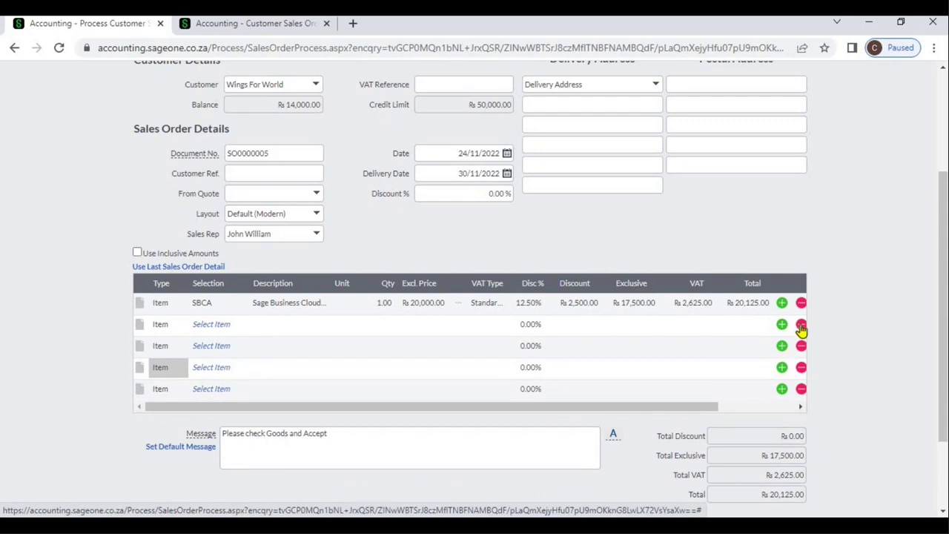
click(801, 327)
click(801, 326)
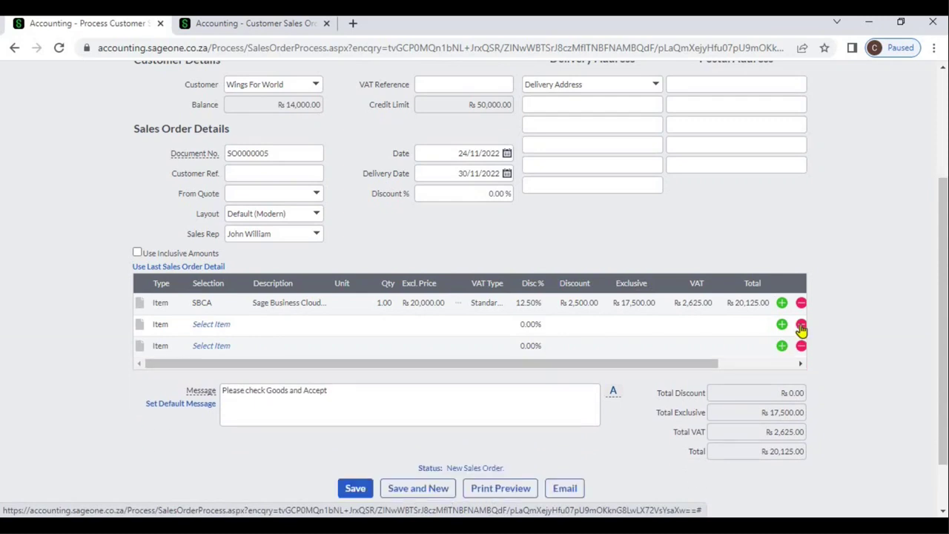
click(801, 326)
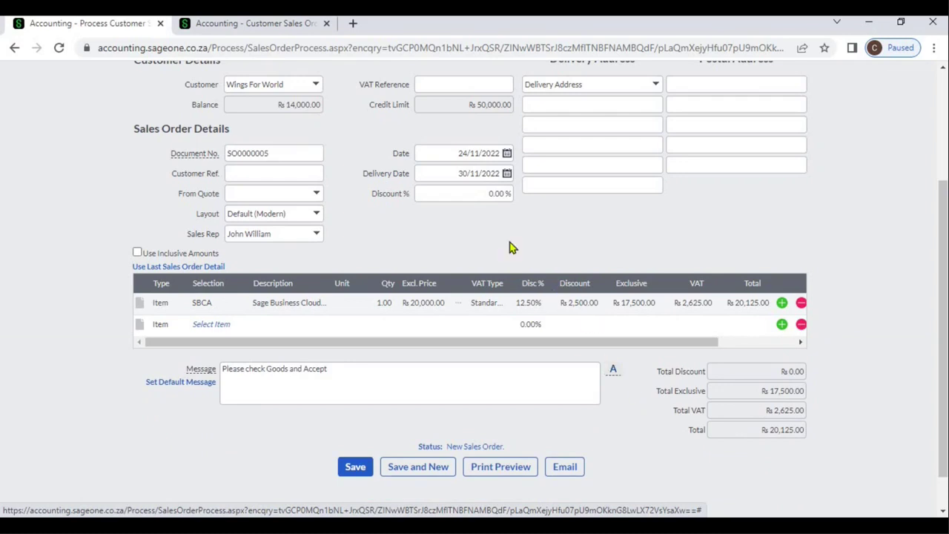
Step: Set the order-wide Discount % to 10
click(485, 195)
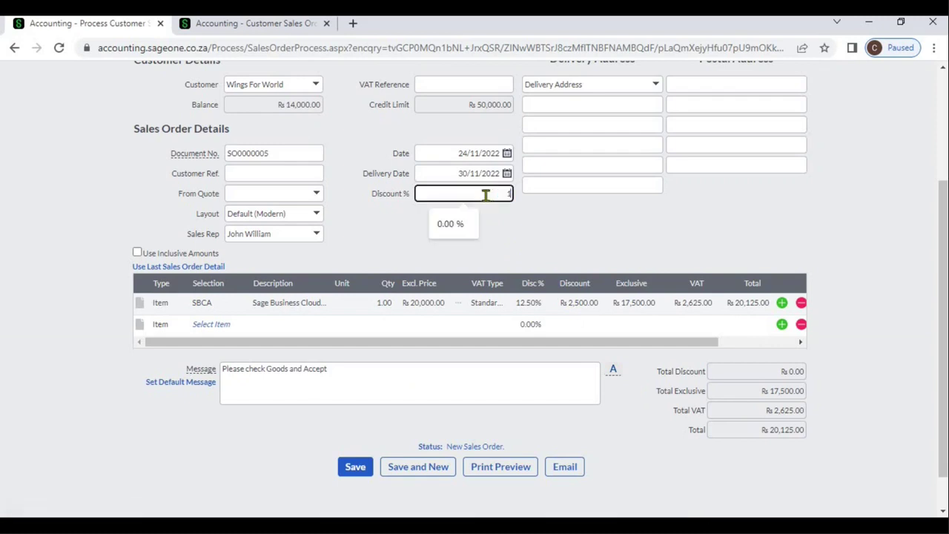
text(10)
key(Tab)
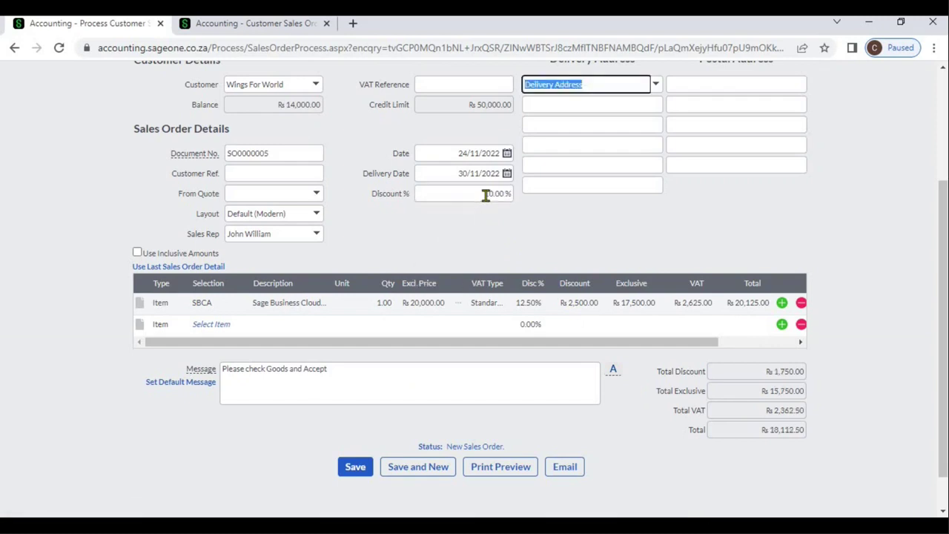
key(shift+Tab)
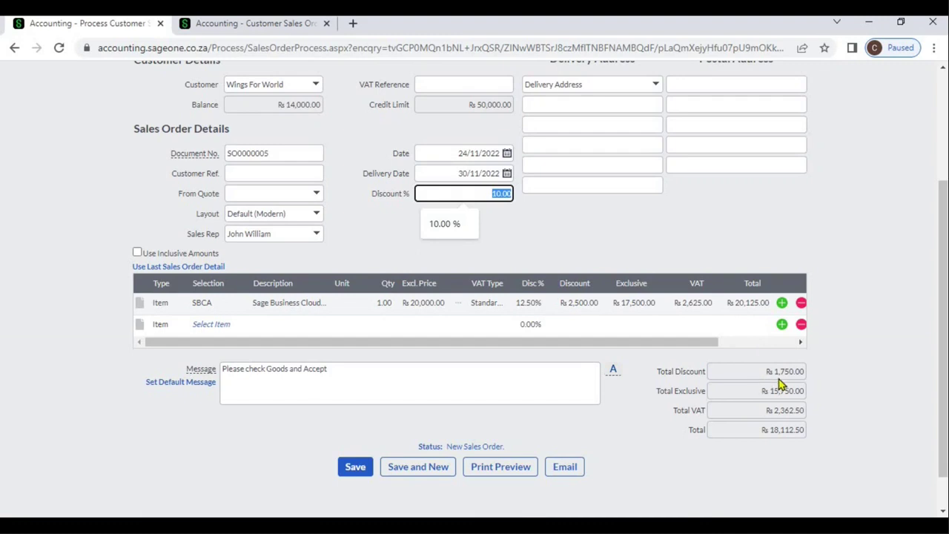
Step: Clear the SBCA line's discount to 0.00%, bringing the total to ₨20,700.00
click(584, 306)
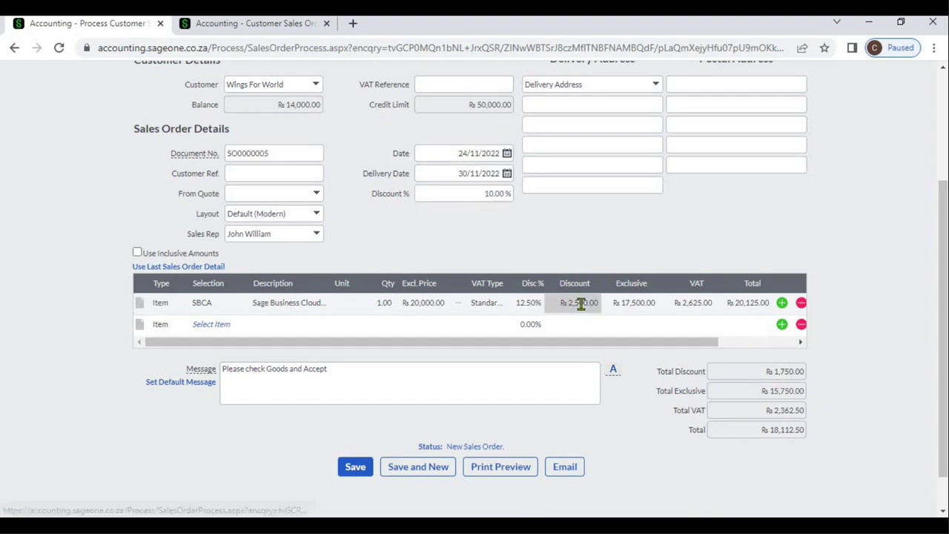
key(BackSpace)
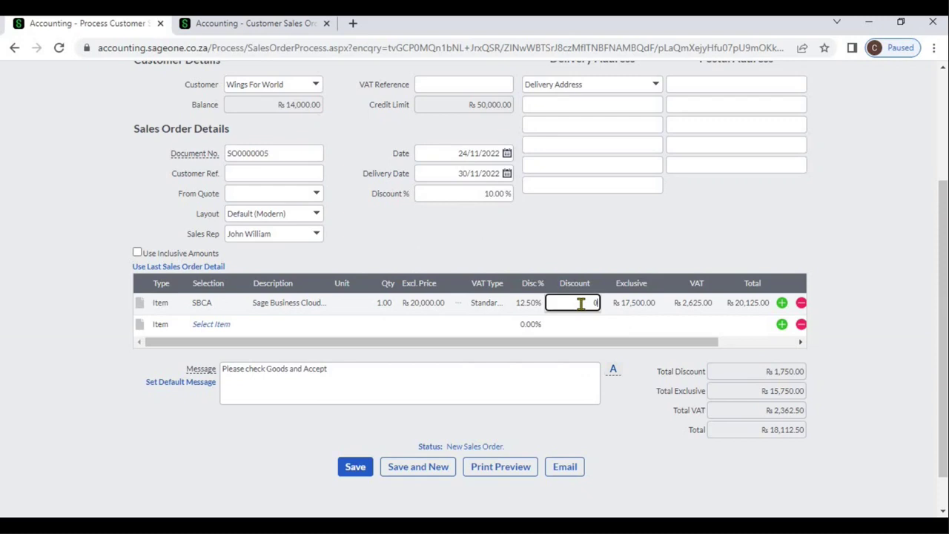
key(Tab)
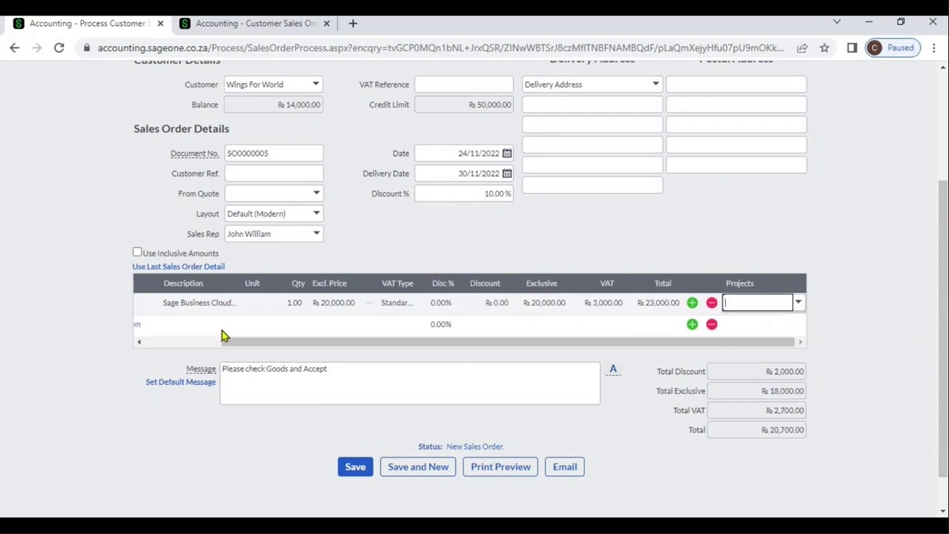
click(209, 343)
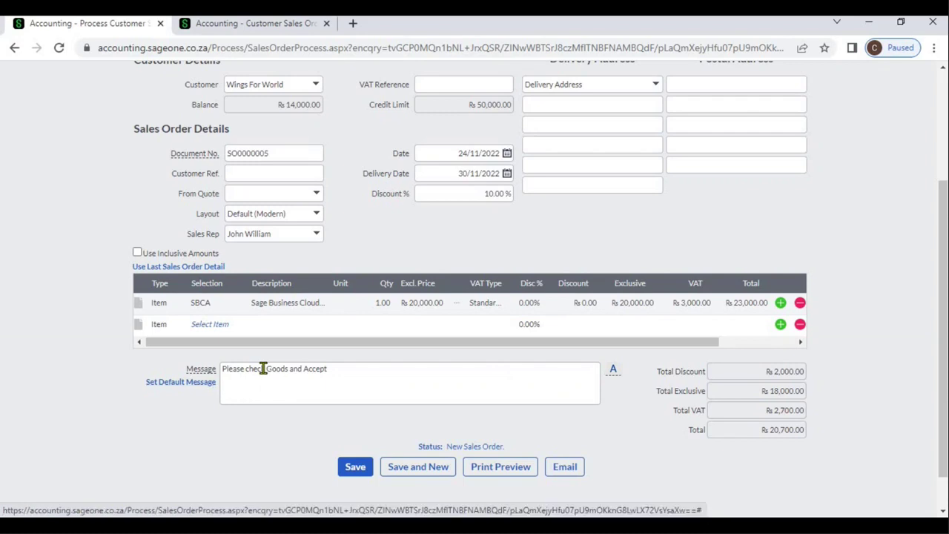
Step: Review the default Sales Orders message in Company Settings' Customer Document Messages, then return to the order
click(251, 27)
click(530, 108)
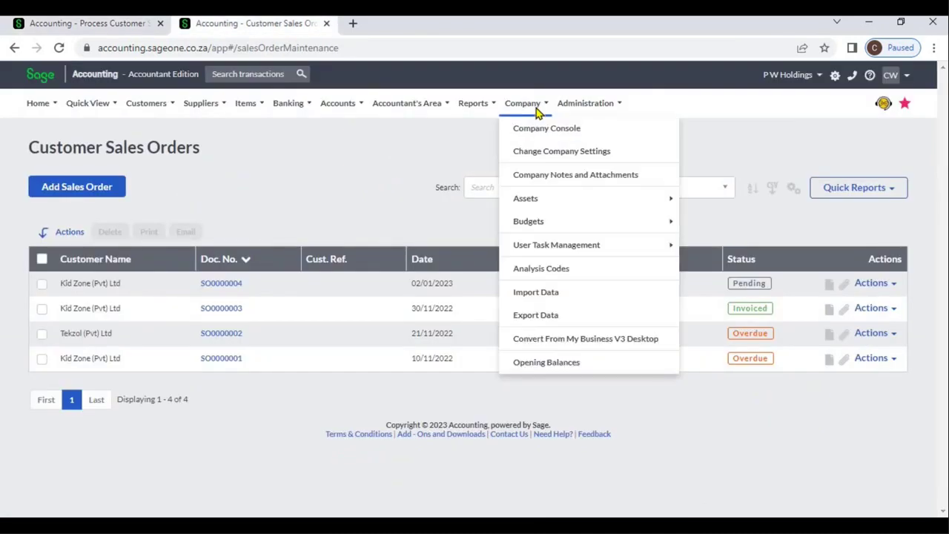
click(542, 152)
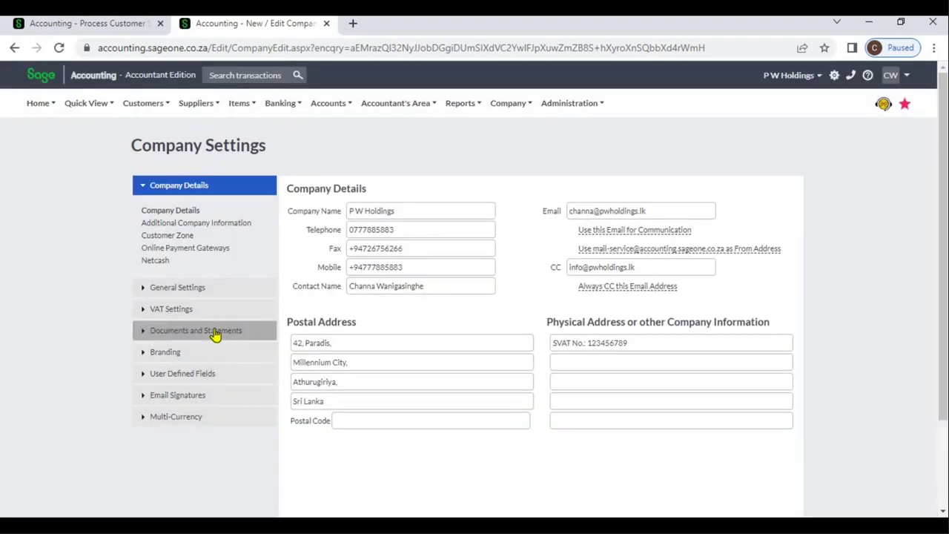
click(216, 331)
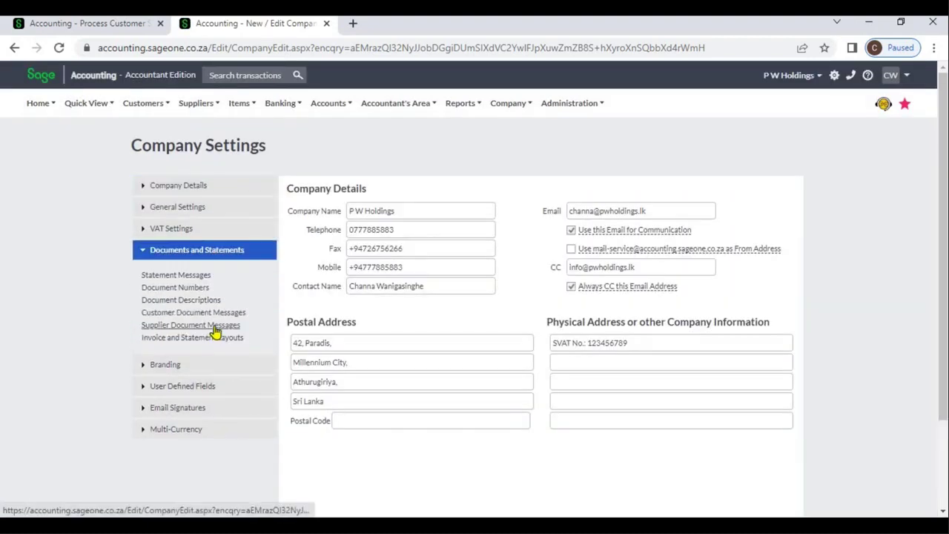
click(218, 314)
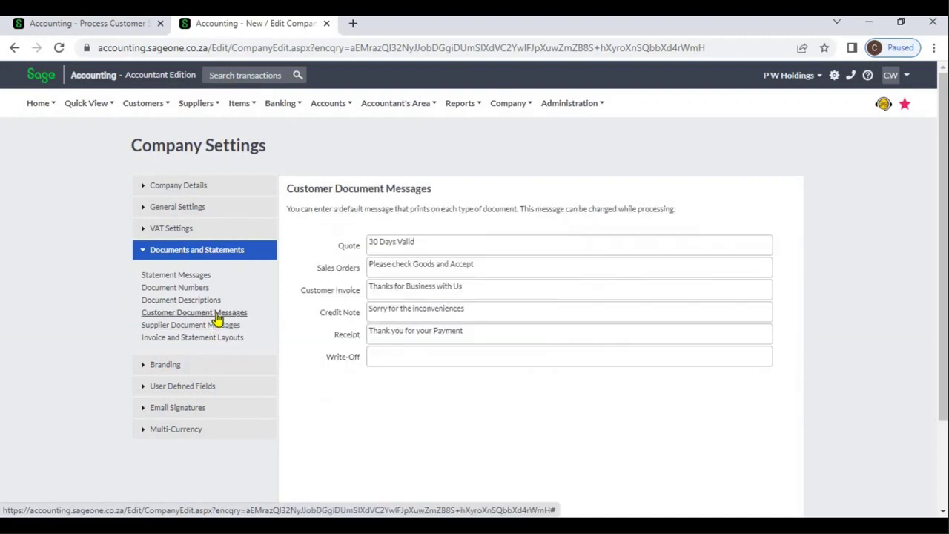
triple_click(430, 271)
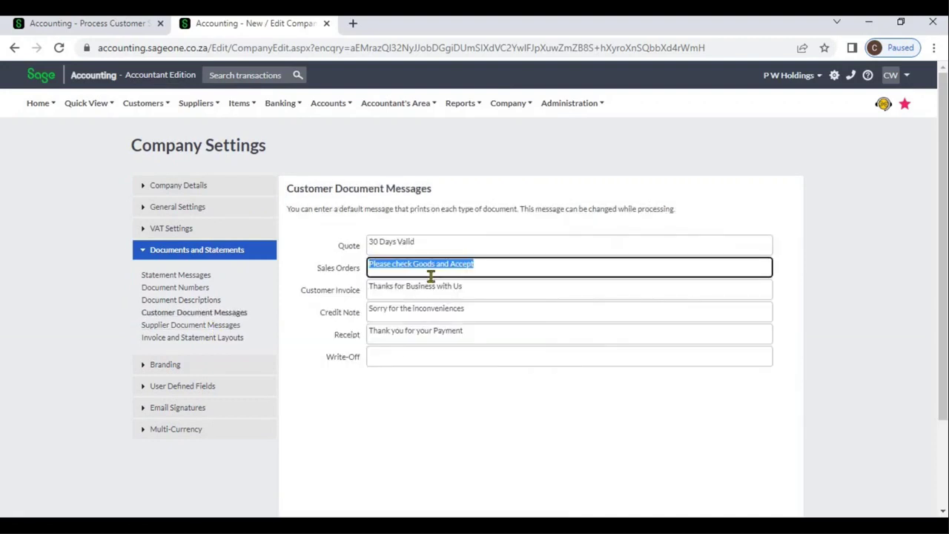
click(485, 267)
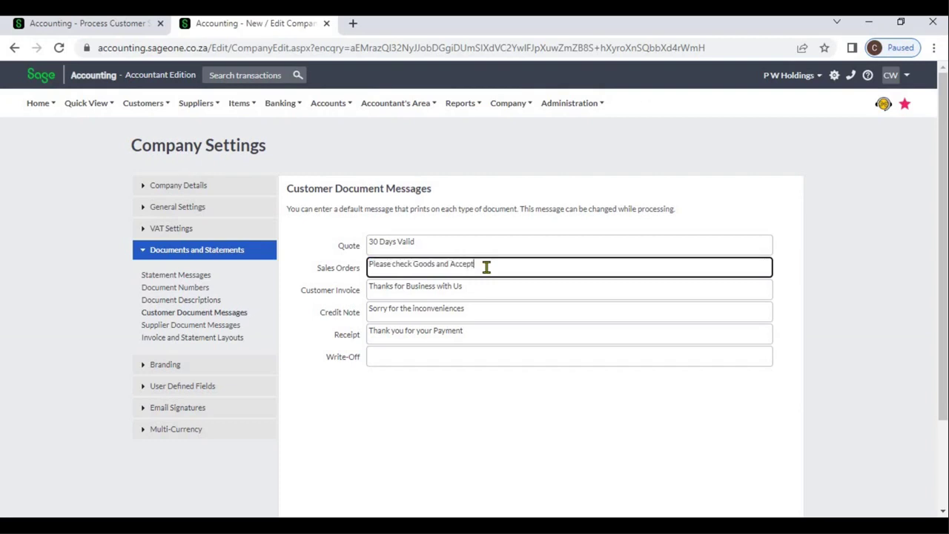
click(68, 24)
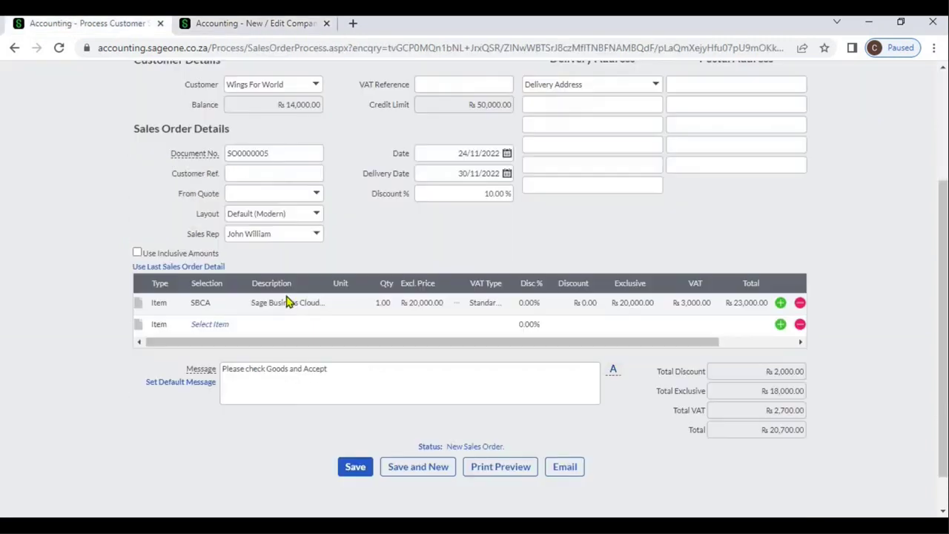
Step: Leave the order message 'Please check Goods and Accept' as is and return to Company Settings
triple_click(342, 379)
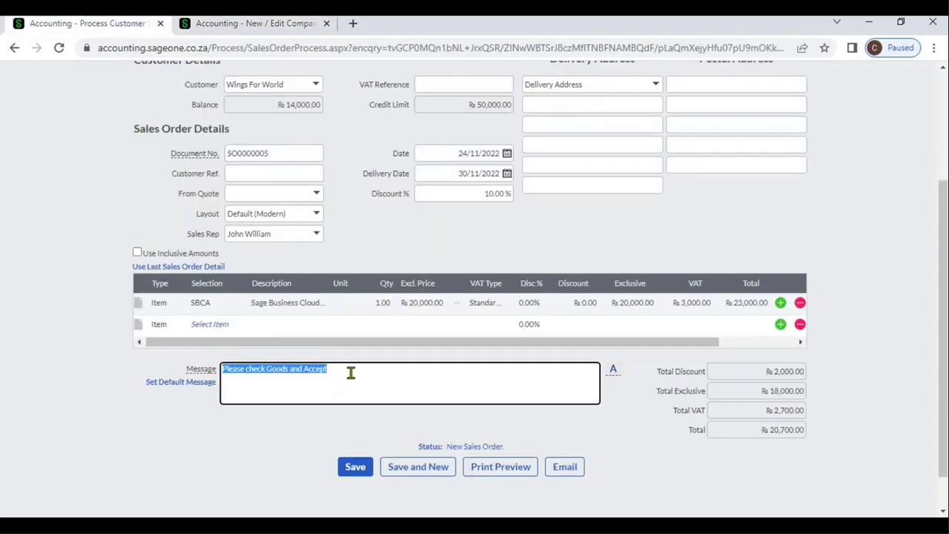
click(351, 373)
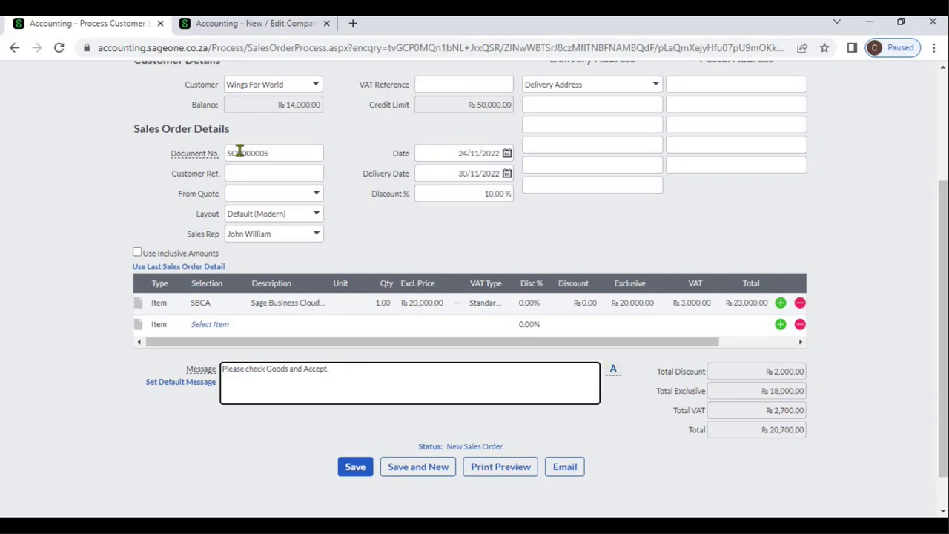
click(234, 26)
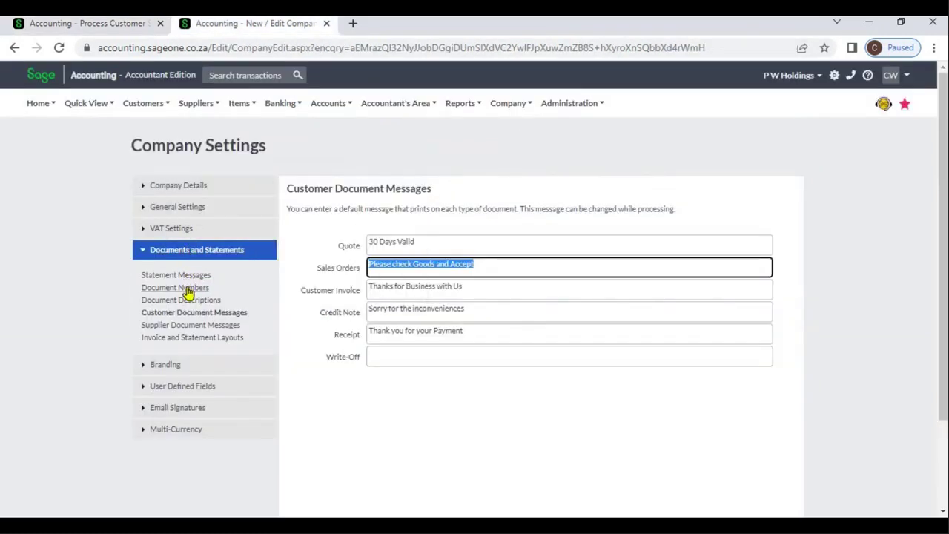
Step: Look at the Document Numbers settings, then return to sales order SO0000005
click(186, 289)
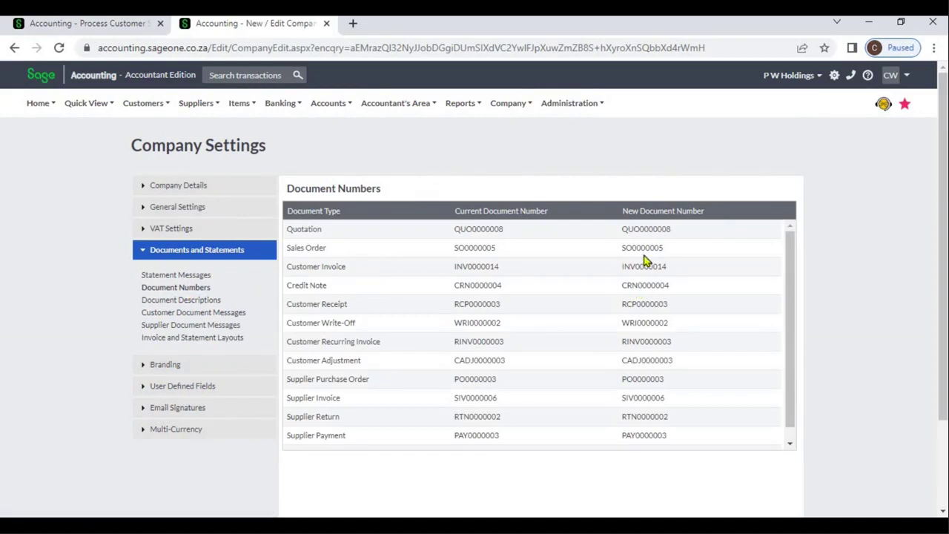
click(107, 24)
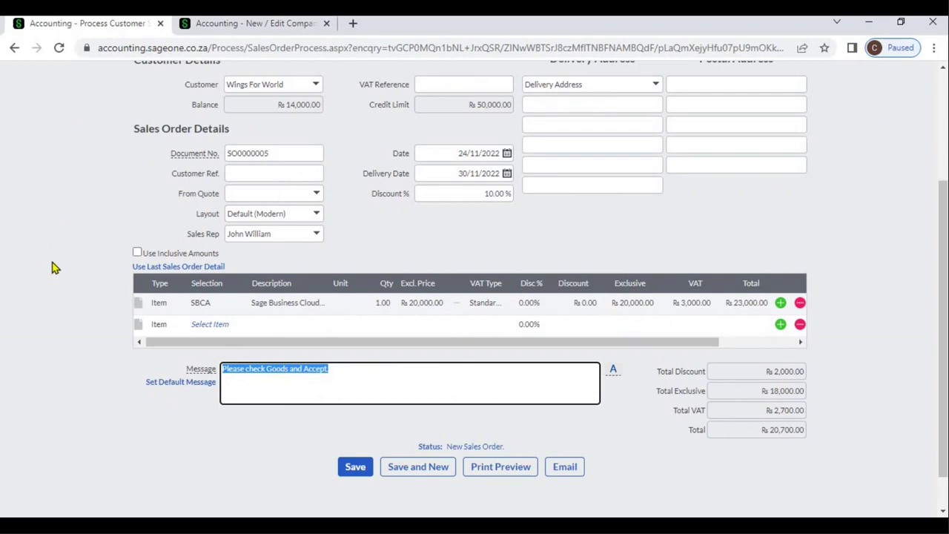
click(53, 267)
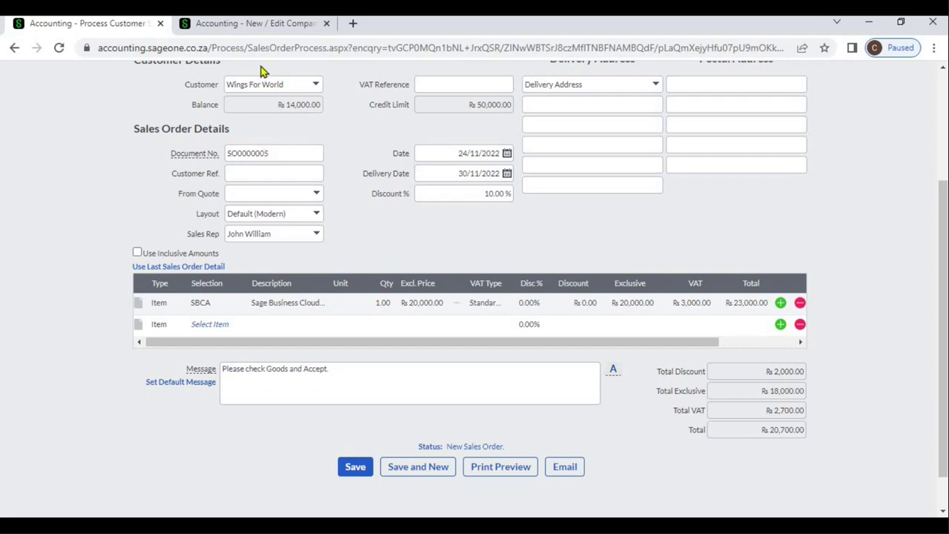
Step: Visit Administration > Manage Users, then go back to the sales order form
click(258, 30)
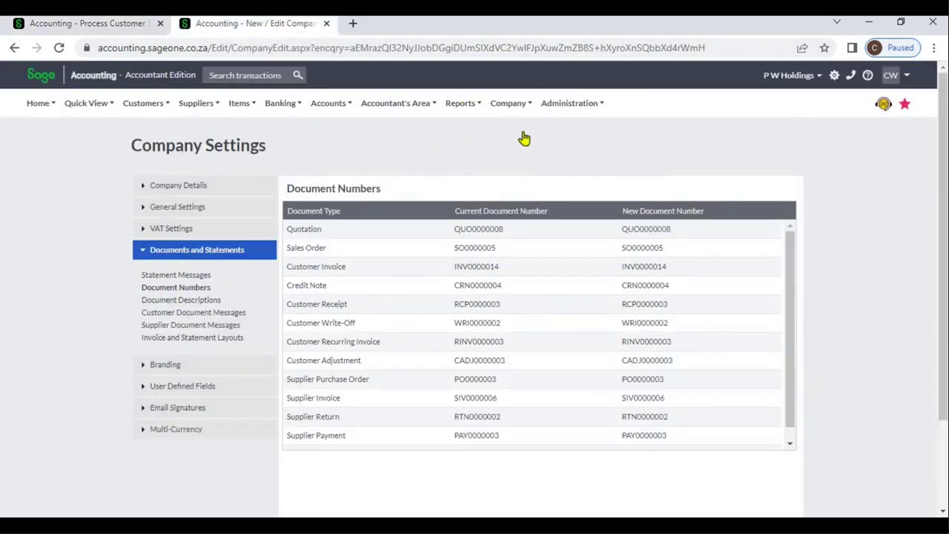
mouse_move(566, 108)
click(565, 129)
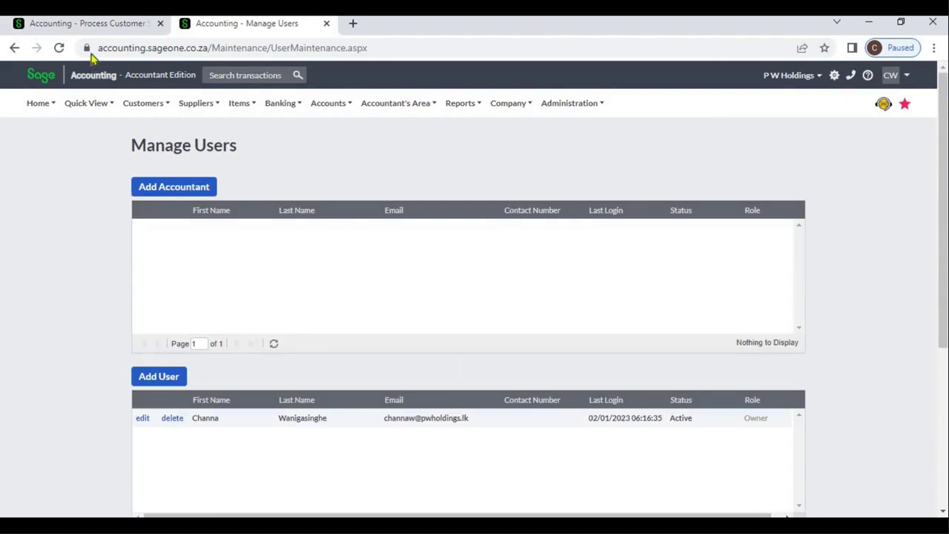
click(82, 26)
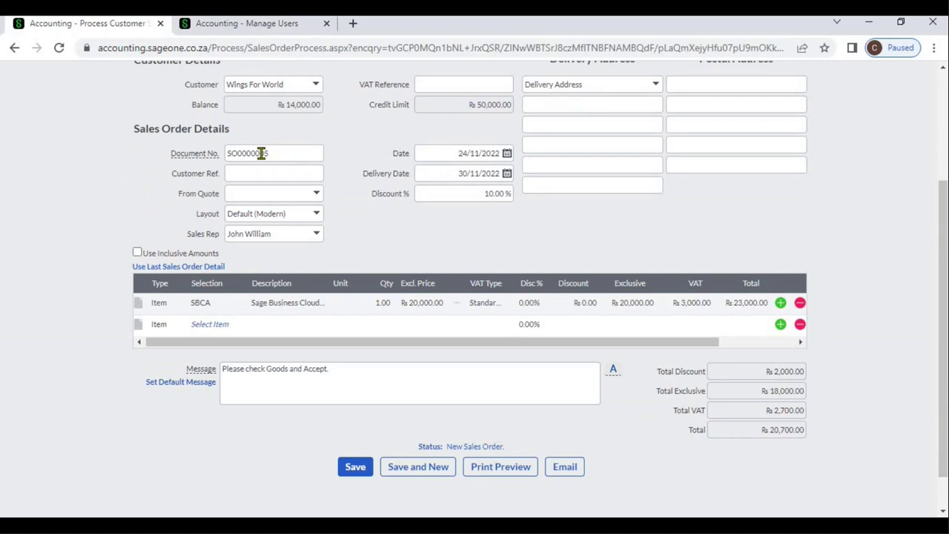
Step: Check the order and delivery dates, then save sales order SO0000005 totalling ₨20,700.00
click(493, 153)
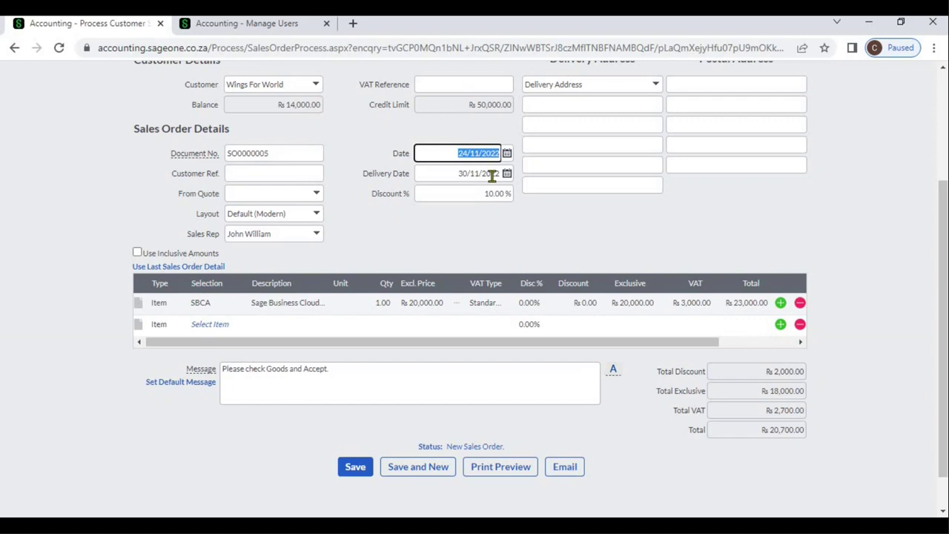
click(492, 176)
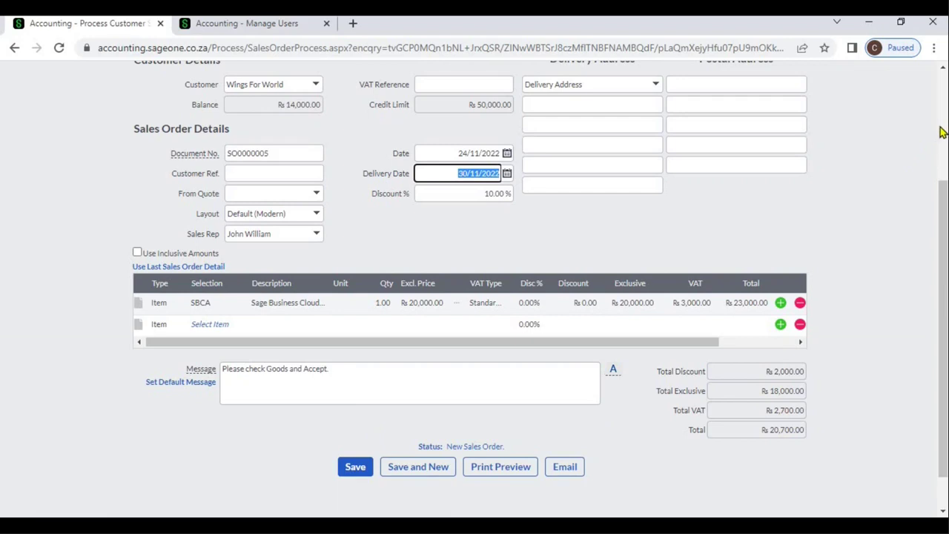
click(359, 472)
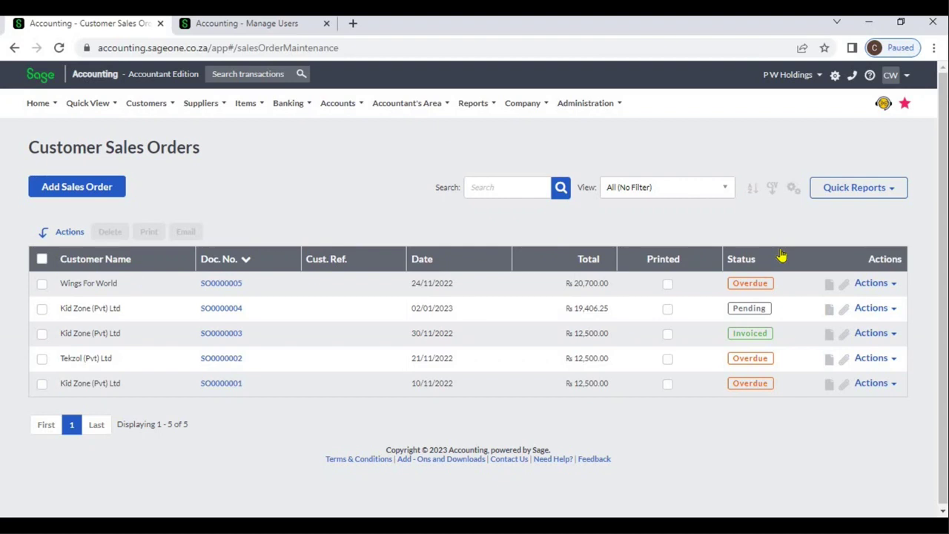
Step: Add Delivery Date as a column to the sales orders grid and save
click(794, 191)
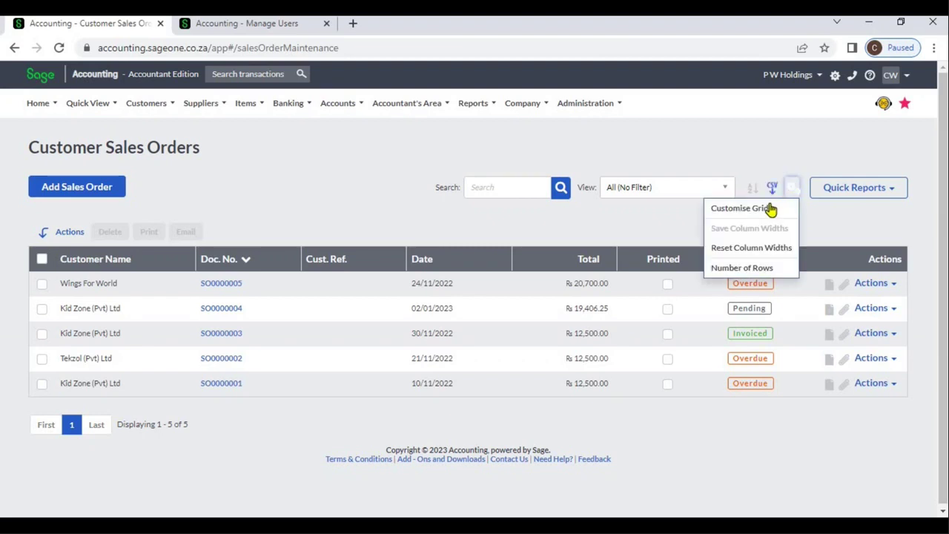
click(769, 209)
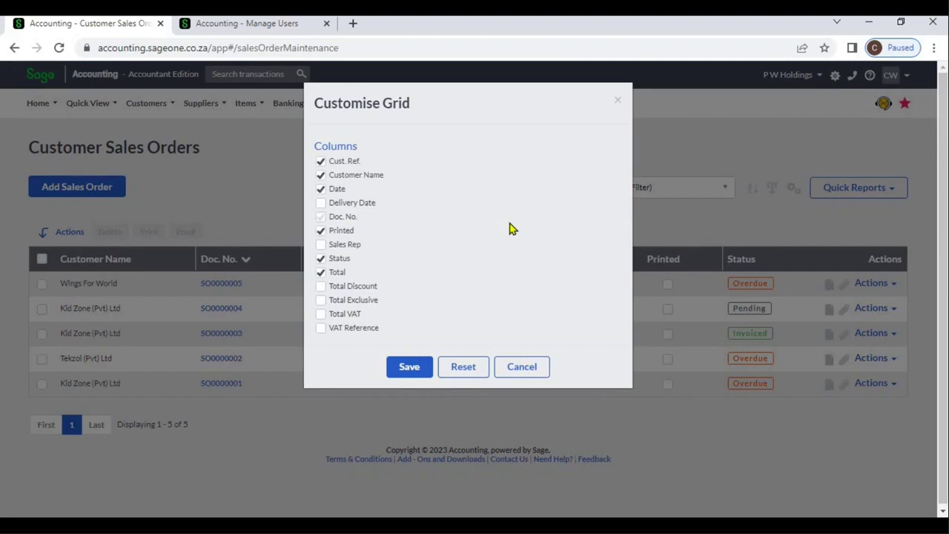
click(320, 206)
click(414, 366)
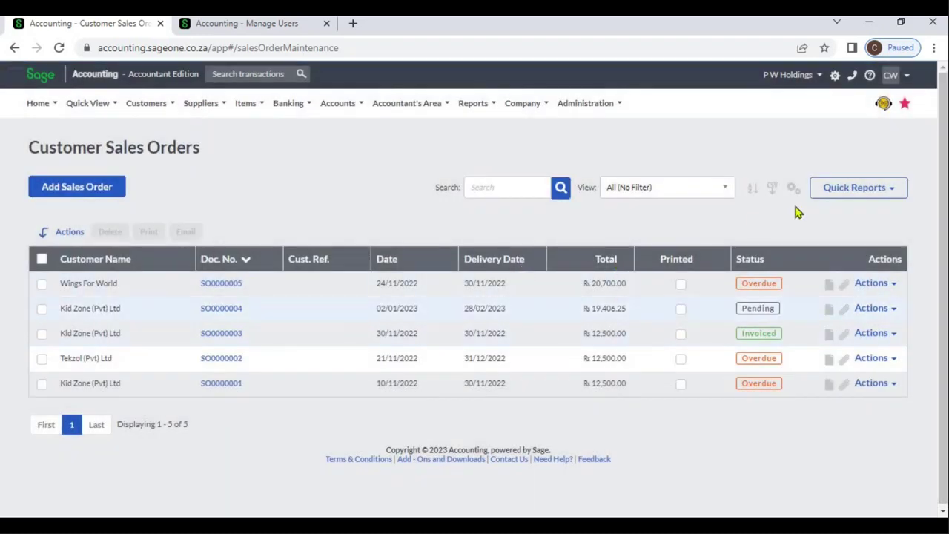
Step: Reopen the Customise Grid column choices and cancel without changes
click(795, 192)
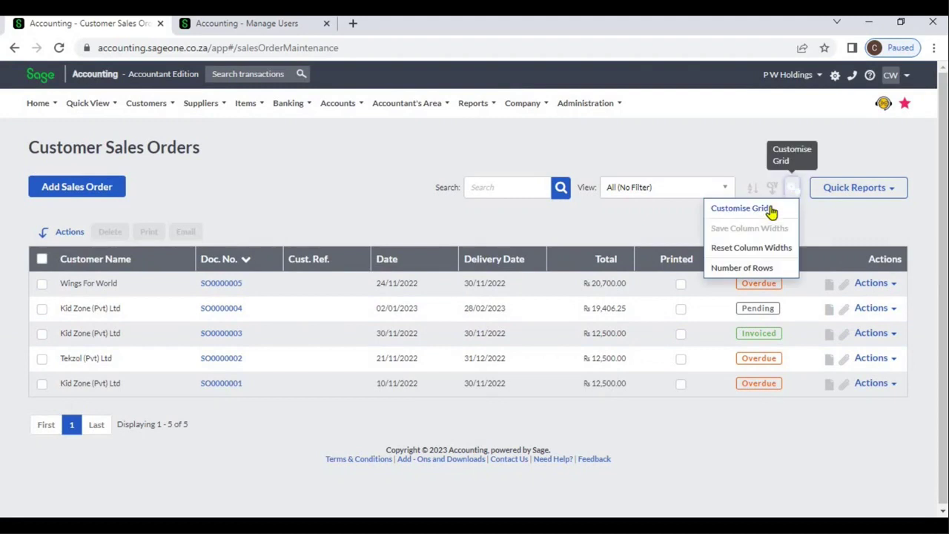
click(772, 208)
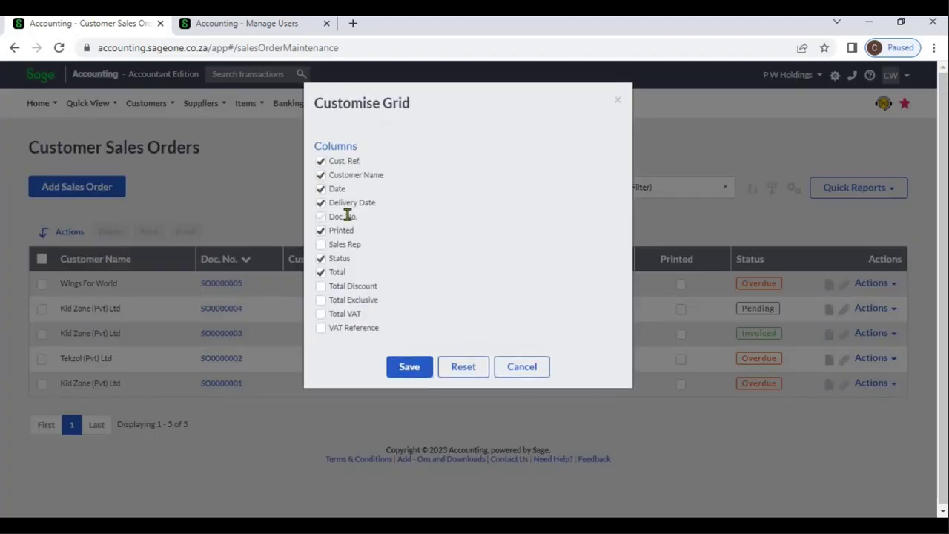
click(323, 272)
click(528, 371)
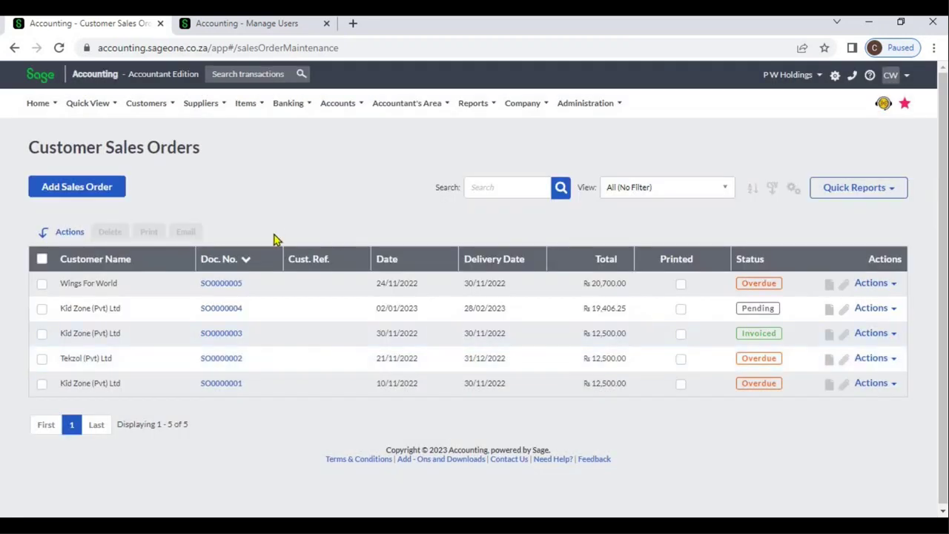
Step: Sort the orders by Customer Name, then by Doc. No. in ascending order
click(136, 264)
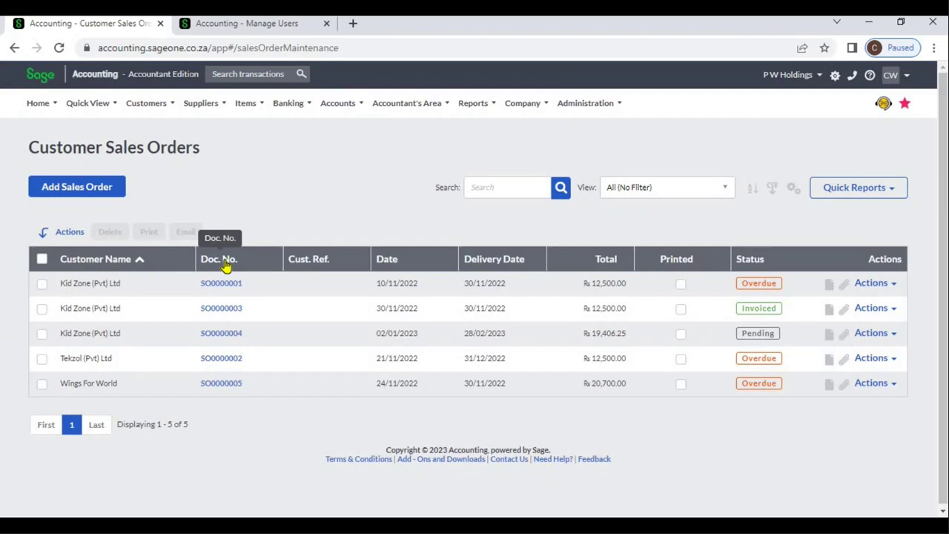
click(217, 265)
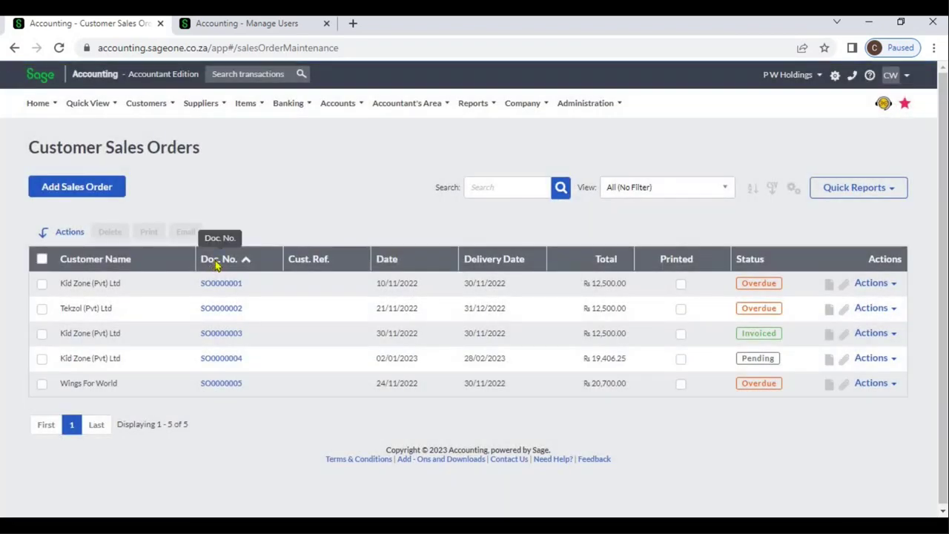
click(217, 265)
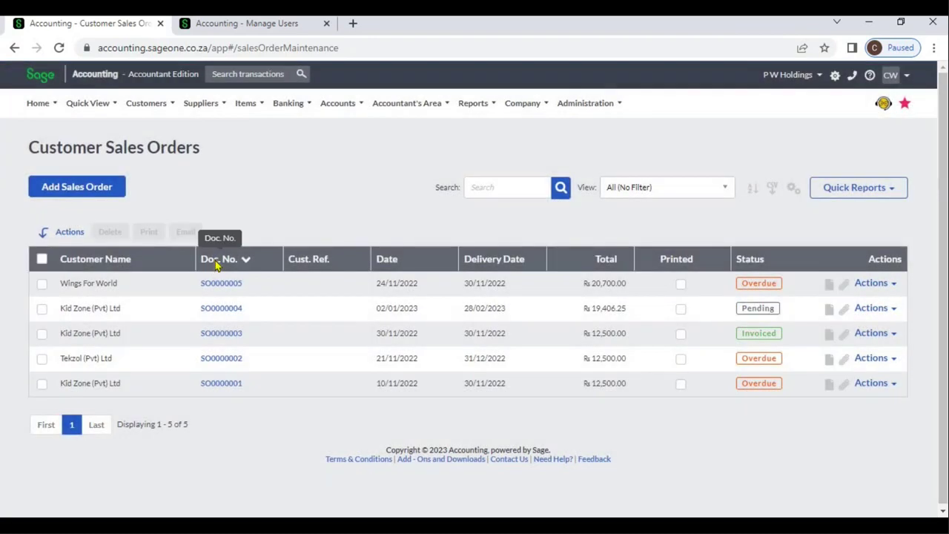
click(217, 266)
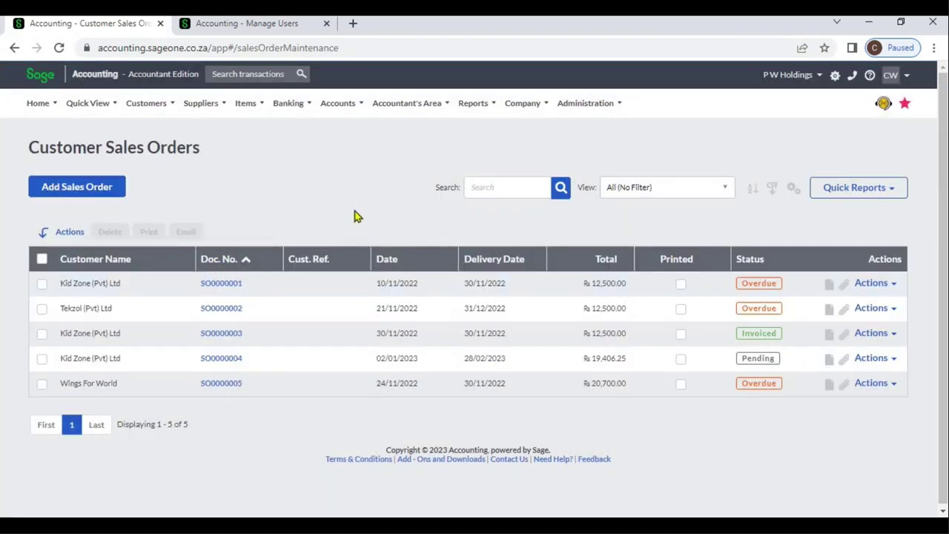
click(489, 188)
key(Return)
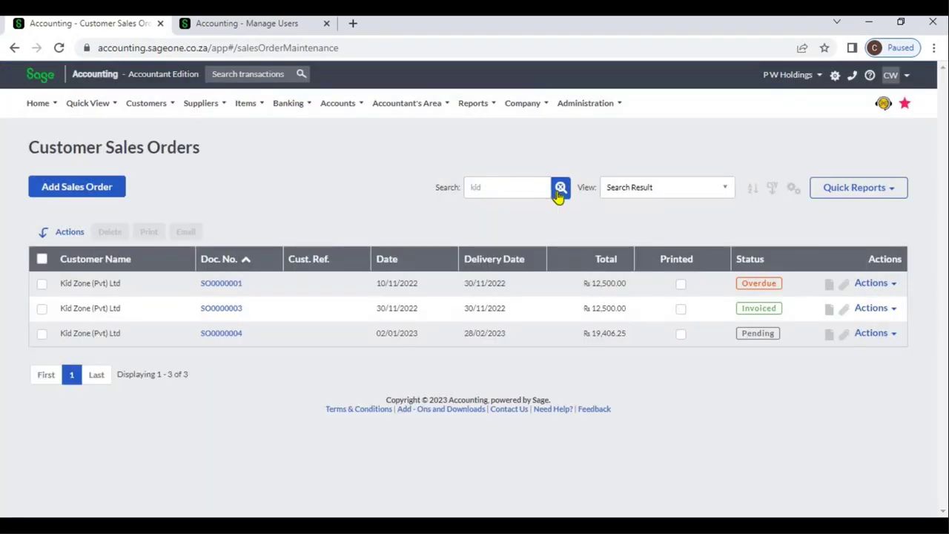
click(560, 190)
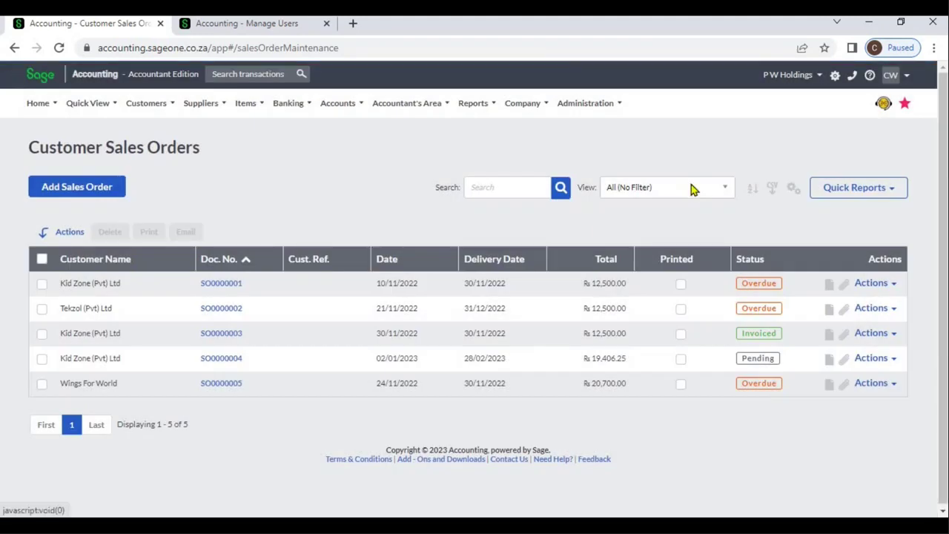
click(691, 189)
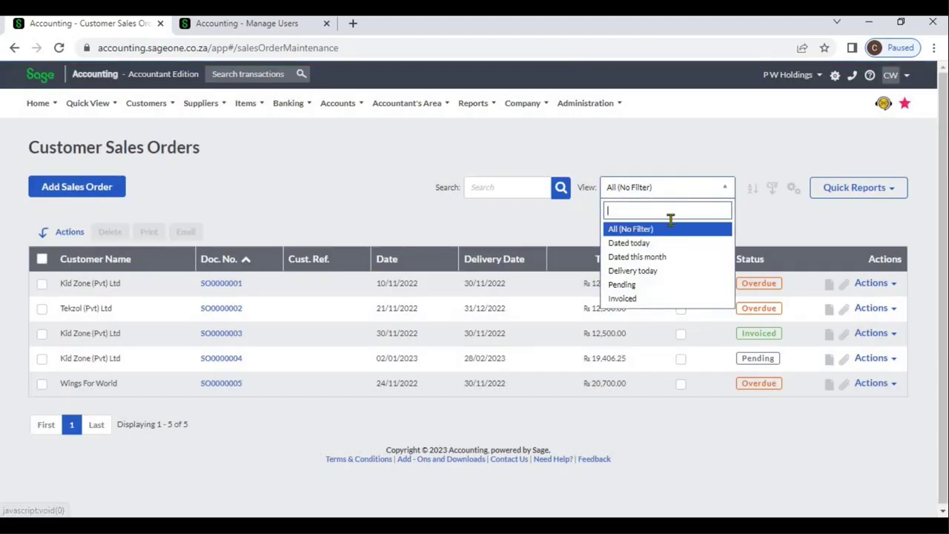
click(661, 257)
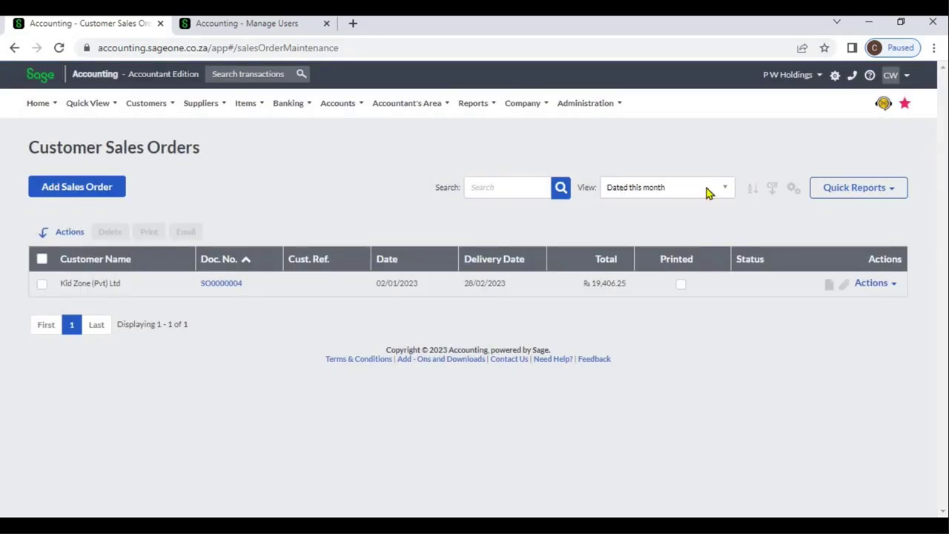
click(705, 190)
click(673, 235)
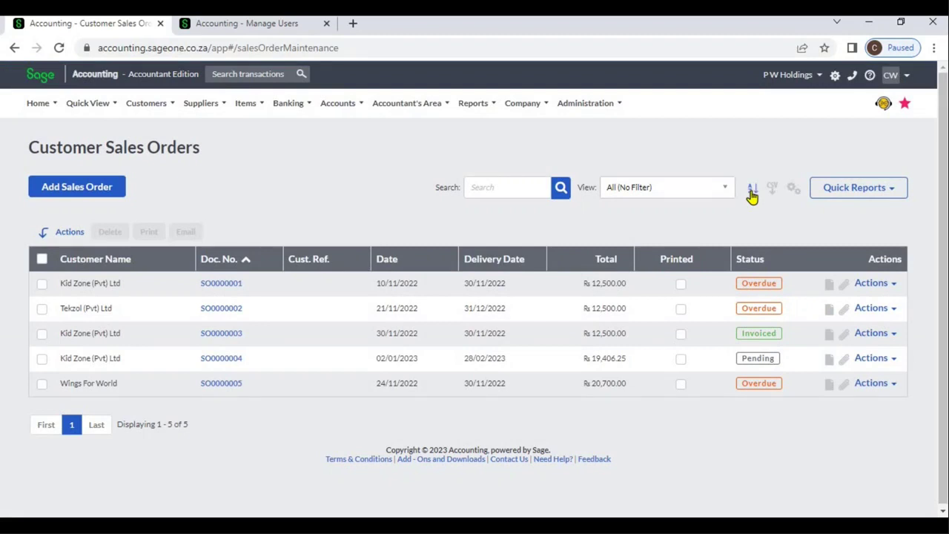
click(751, 190)
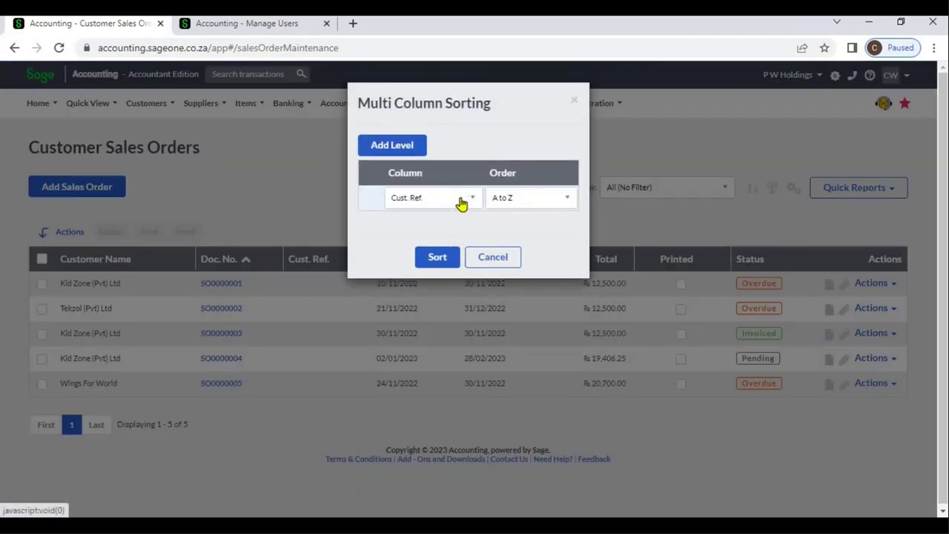
click(463, 201)
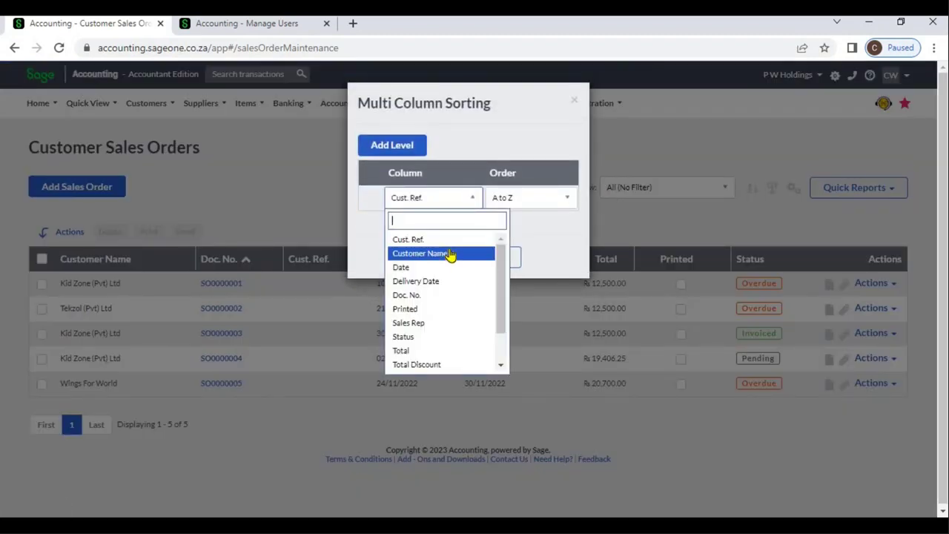
click(449, 255)
click(395, 145)
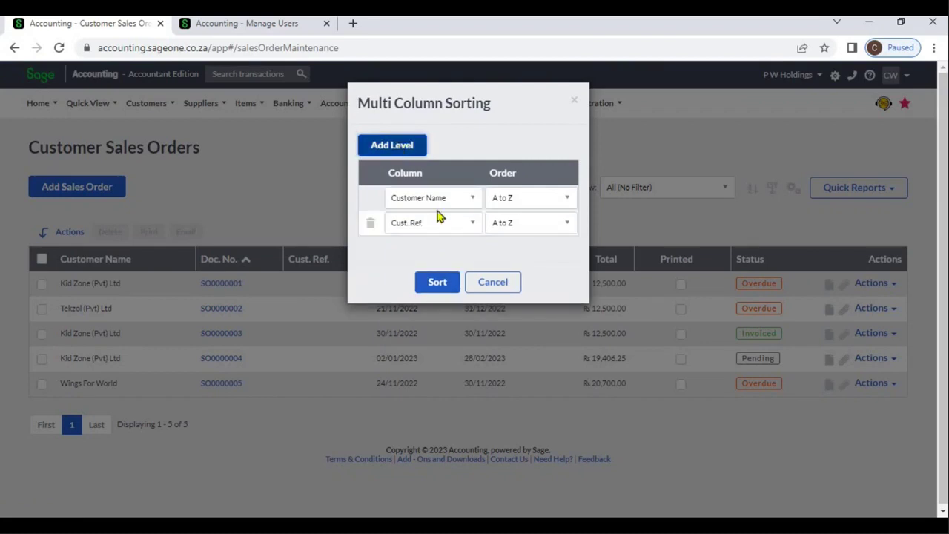
click(442, 223)
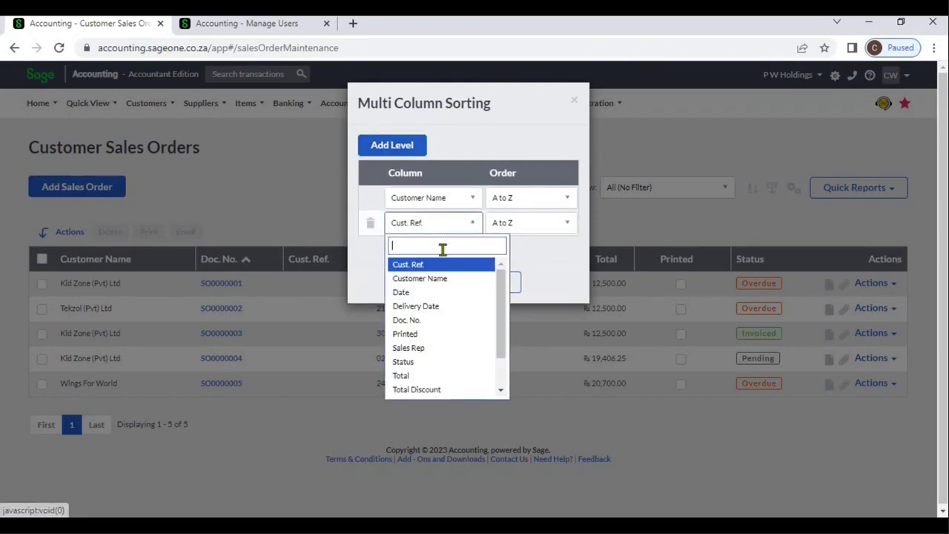
click(445, 320)
click(438, 282)
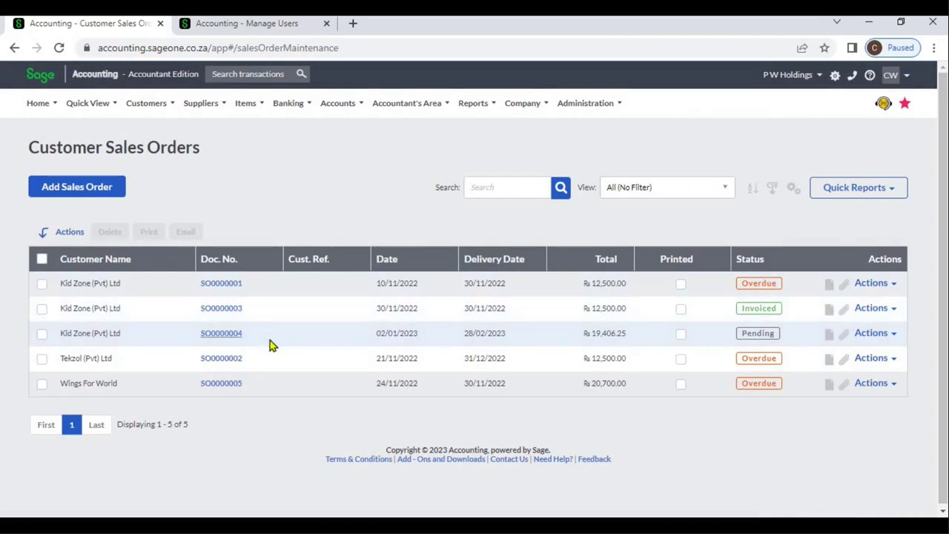
Step: Export the sales orders list to SalesOrderExport.csv and dismiss the download bar
click(773, 195)
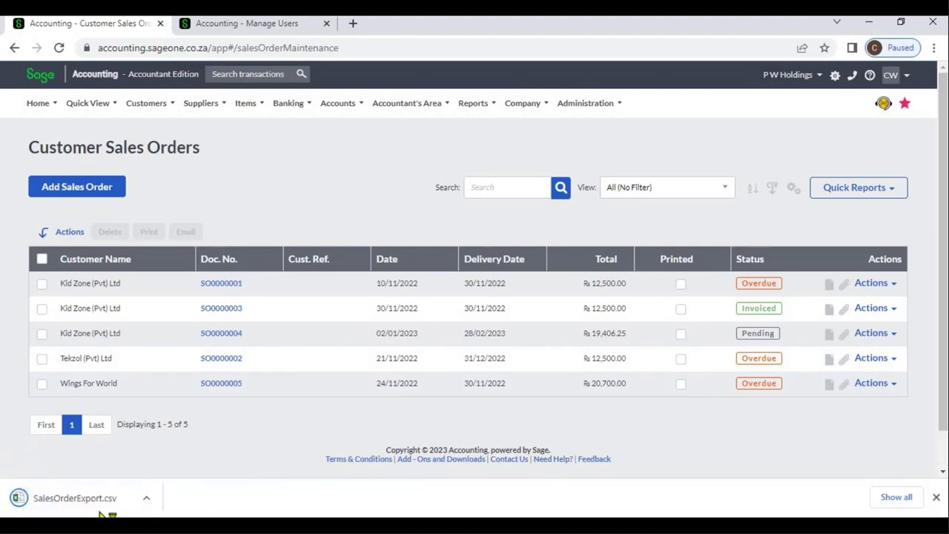
click(937, 497)
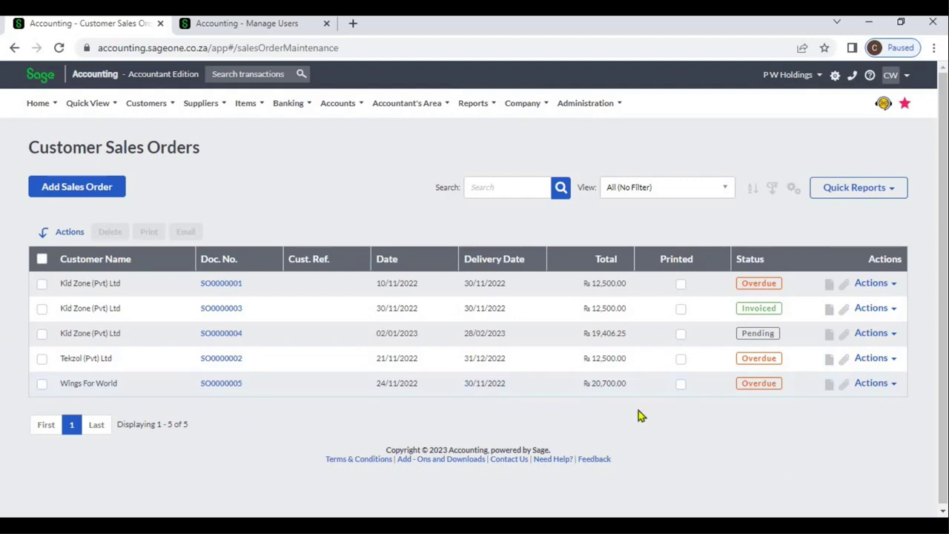
Step: Sort the sales orders list by the Status column
click(764, 259)
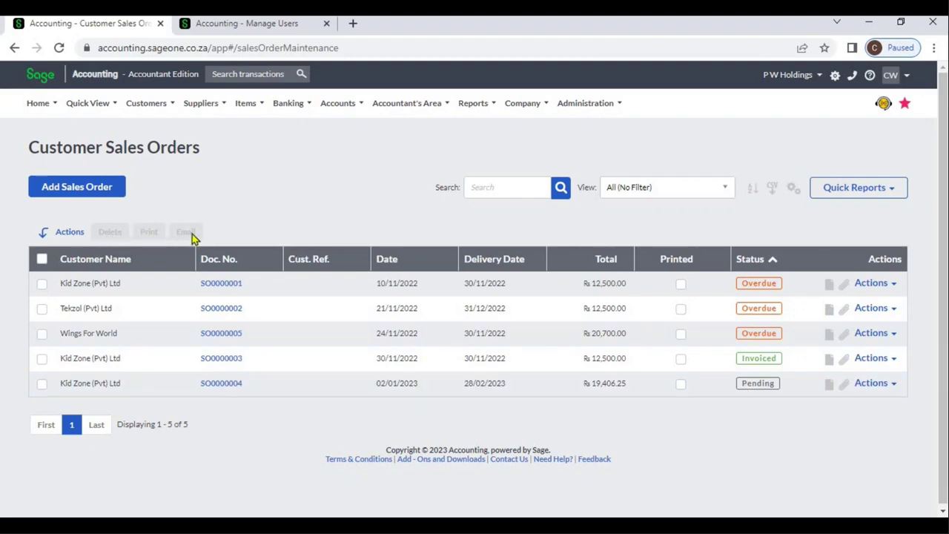
Step: Tick and clear the row checkboxes, then show the Actions menu for SO0000001
click(42, 287)
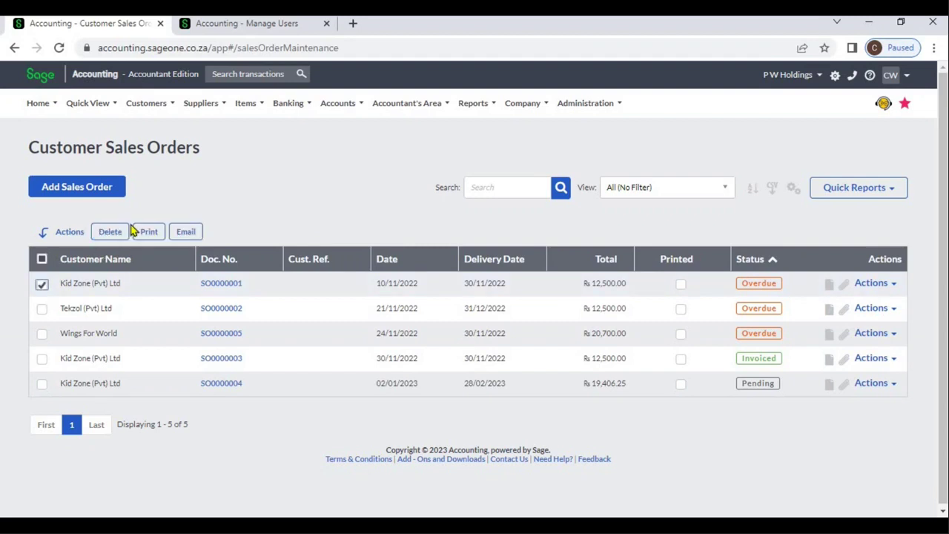
click(42, 311)
click(41, 259)
click(41, 259)
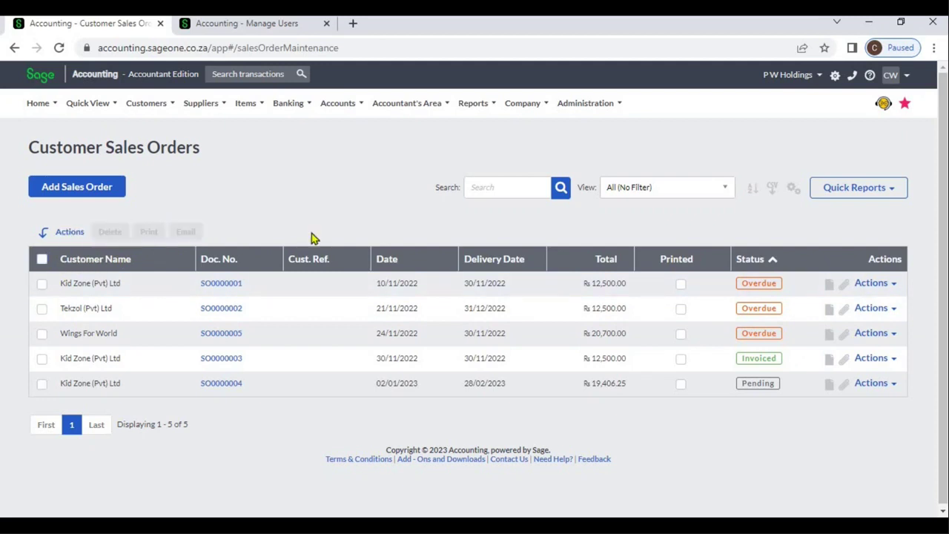
click(891, 290)
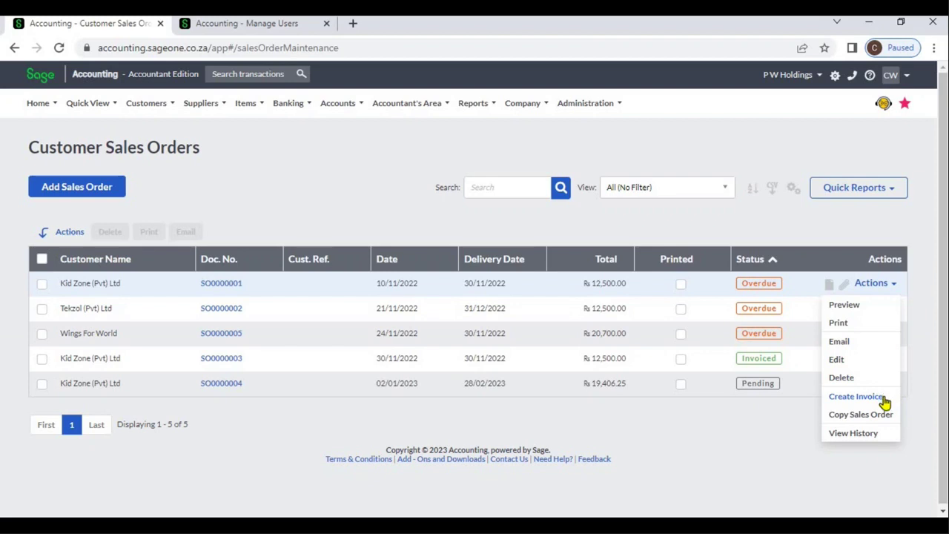
Step: Review SO0000001's change history, close it, and open the order
click(864, 434)
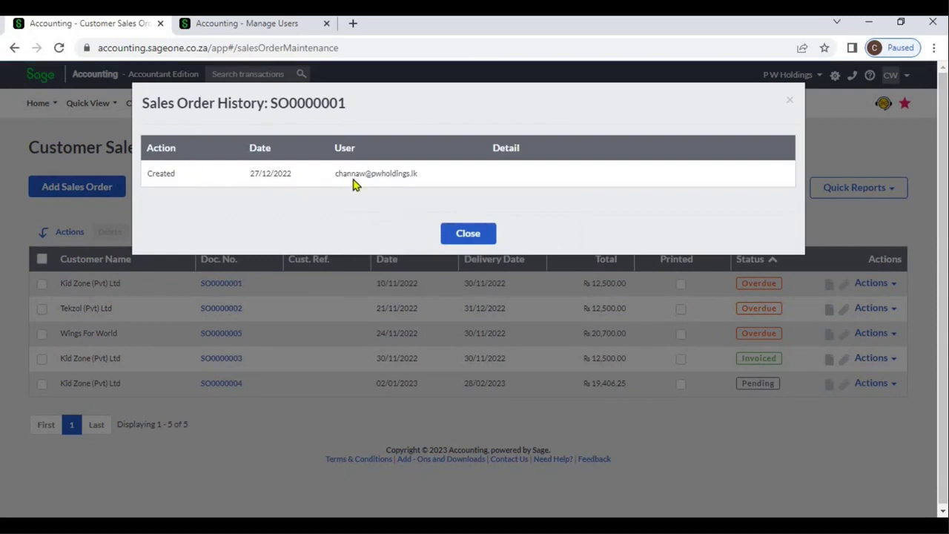
click(475, 235)
click(476, 234)
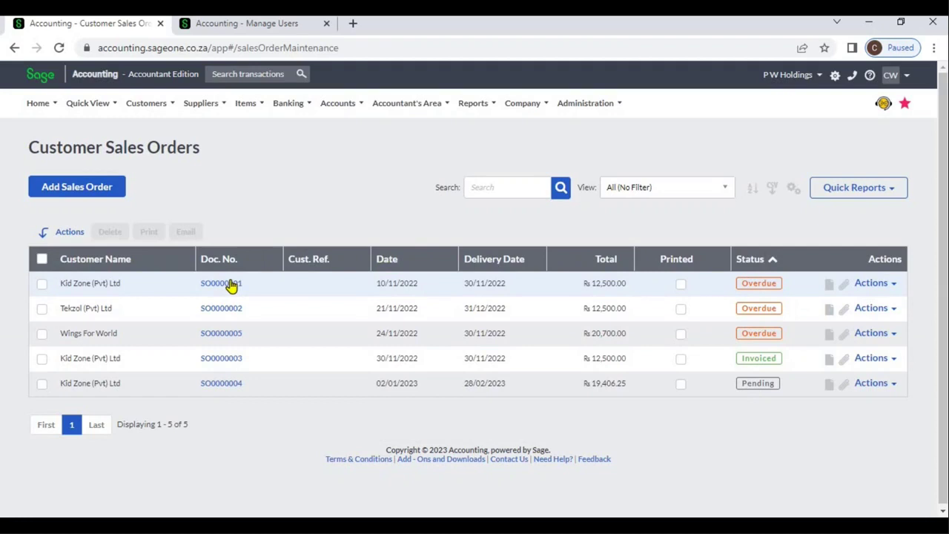
click(231, 285)
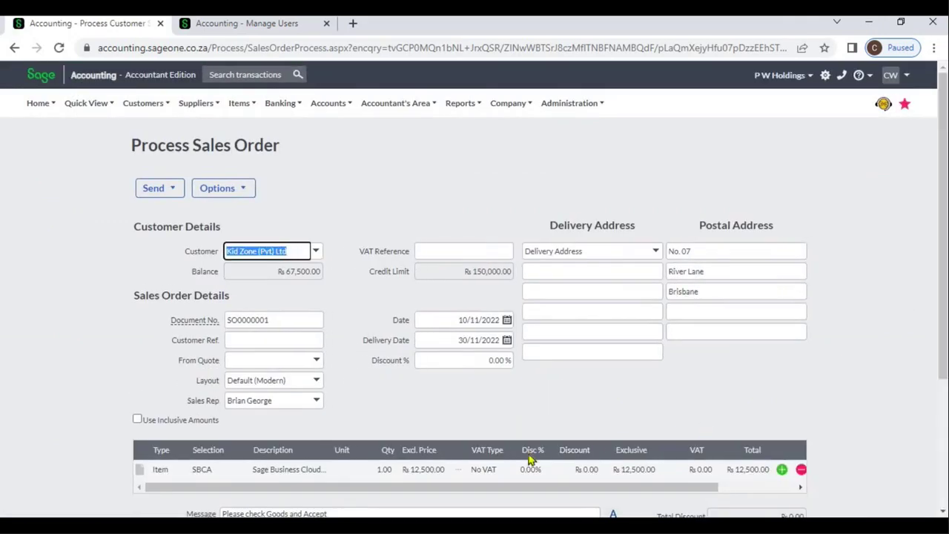
Step: Change the SBCA line's exclusive price to 15,000 and save the order
click(419, 469)
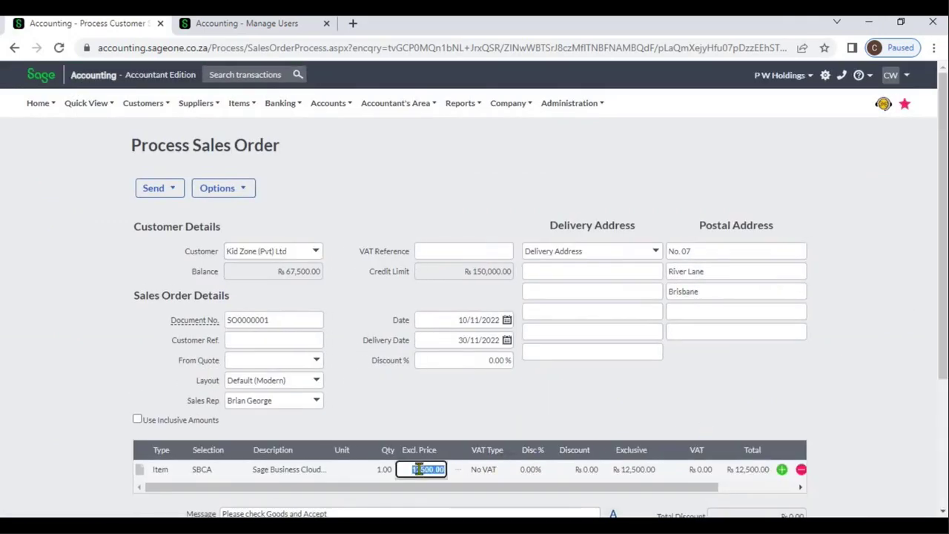
text(15,000)
key(Tab)
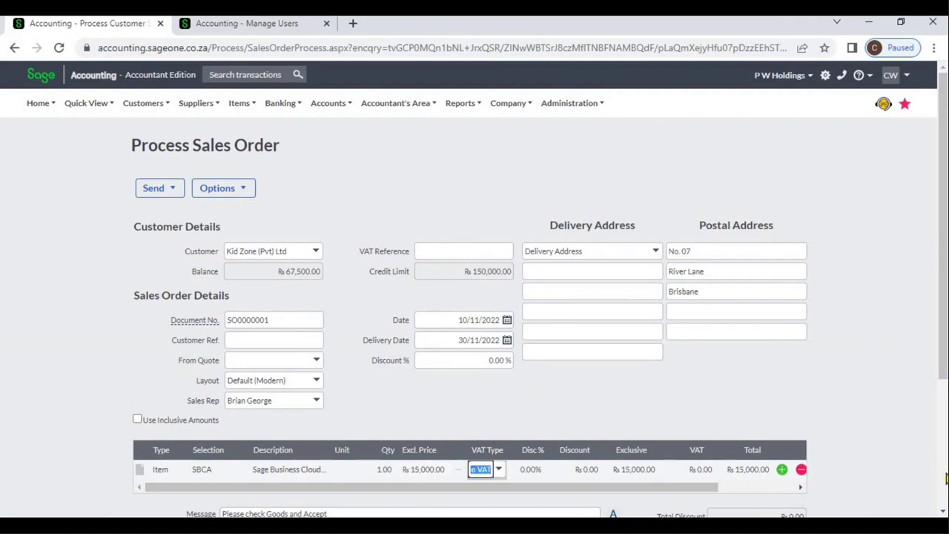
scroll(689, 458, down, 3)
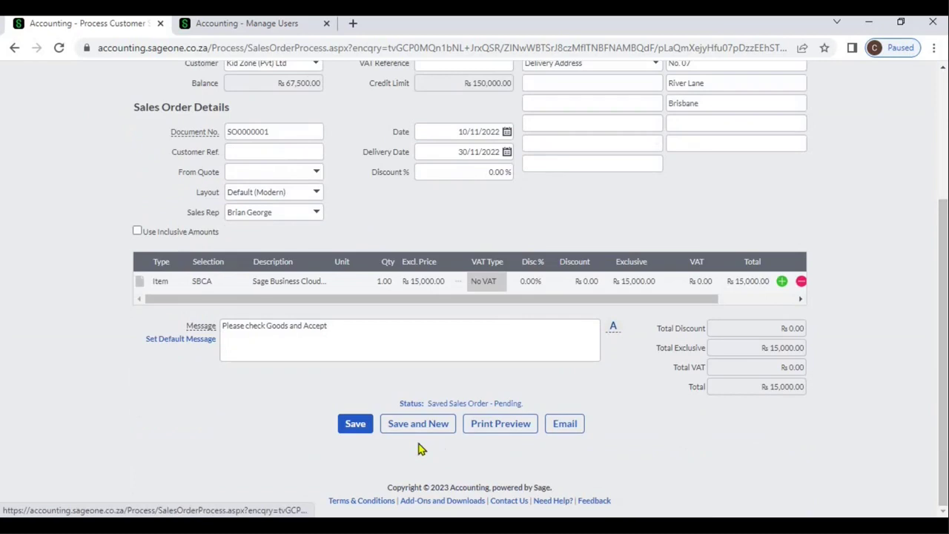
click(355, 426)
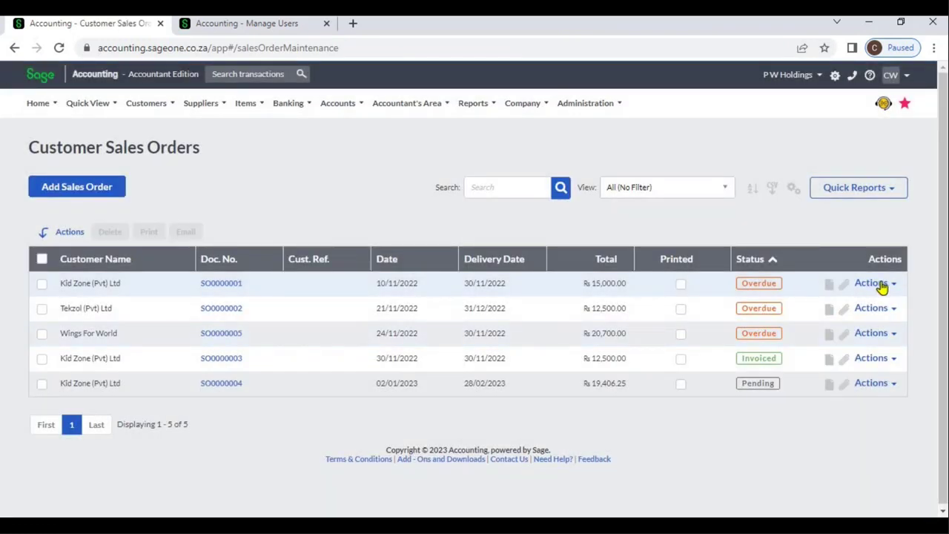
Step: Confirm SO0000001's history shows 12,500.00 changed to 15,000.00, then add a new sales order
click(881, 285)
click(838, 437)
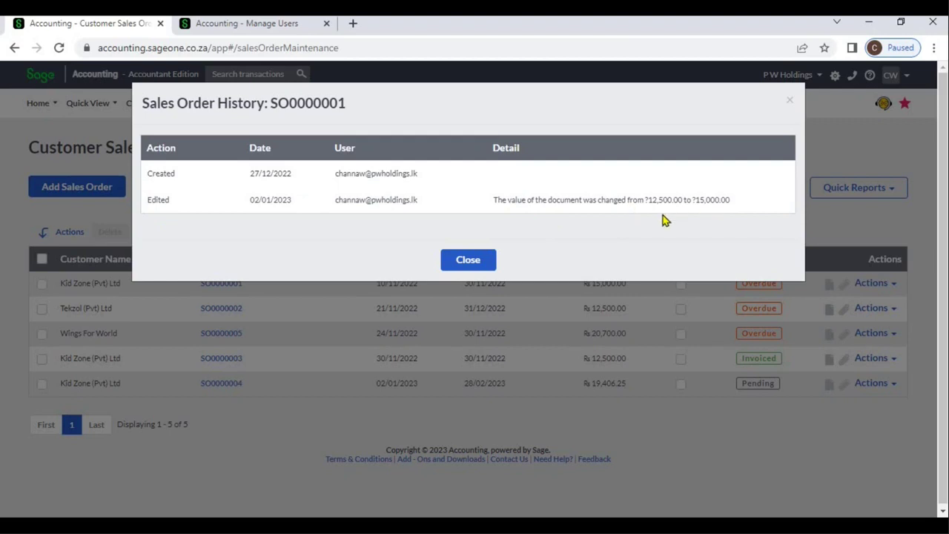
click(468, 260)
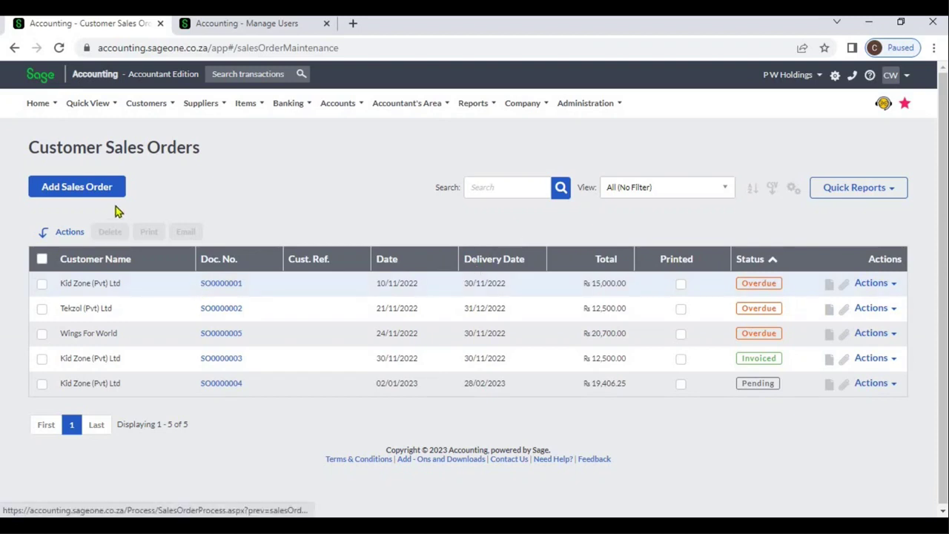
click(90, 195)
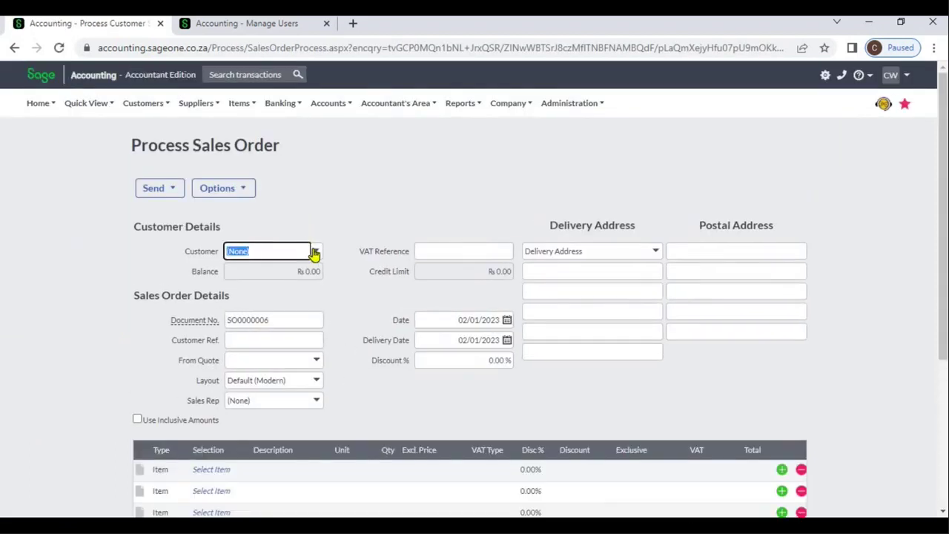
Step: Set the customer to Allied (Pvt) Ltd and put item SBCA on the first line
click(318, 254)
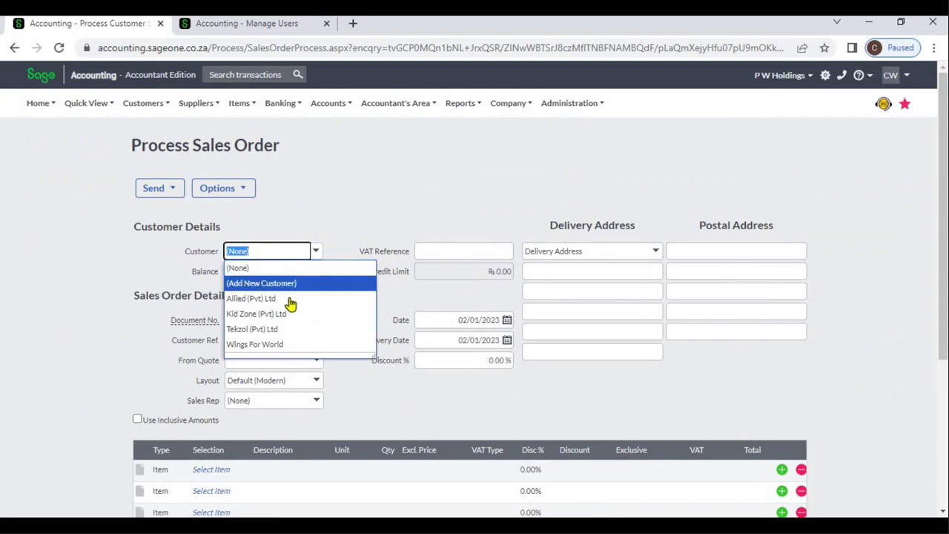
click(292, 300)
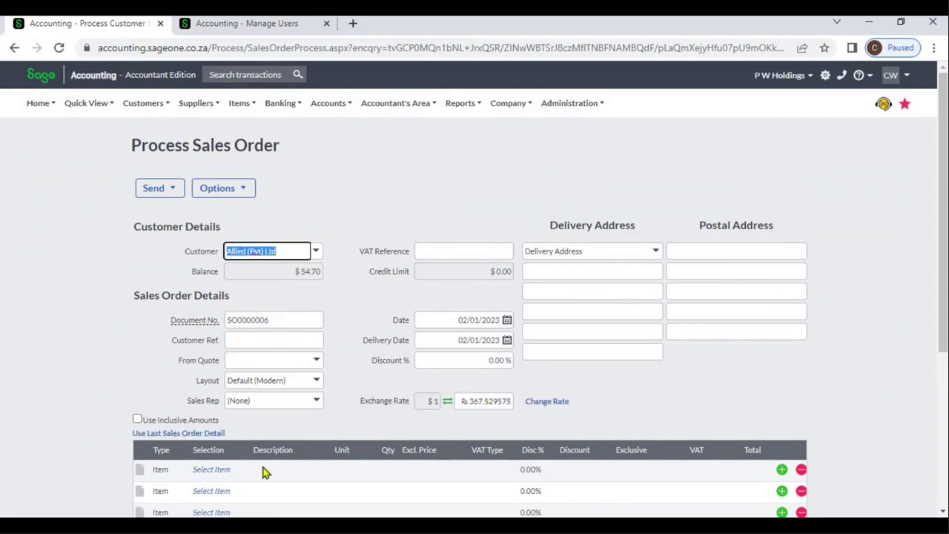
click(230, 470)
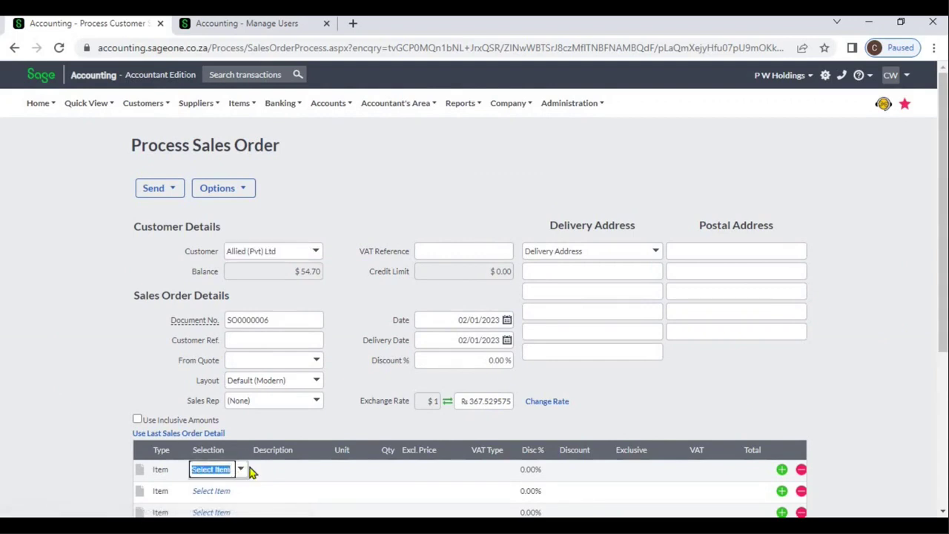
text(SBCA)
key(Tab)
Step: Review the first line's $54.42 price and the ₨20,000.96 order total
click(447, 469)
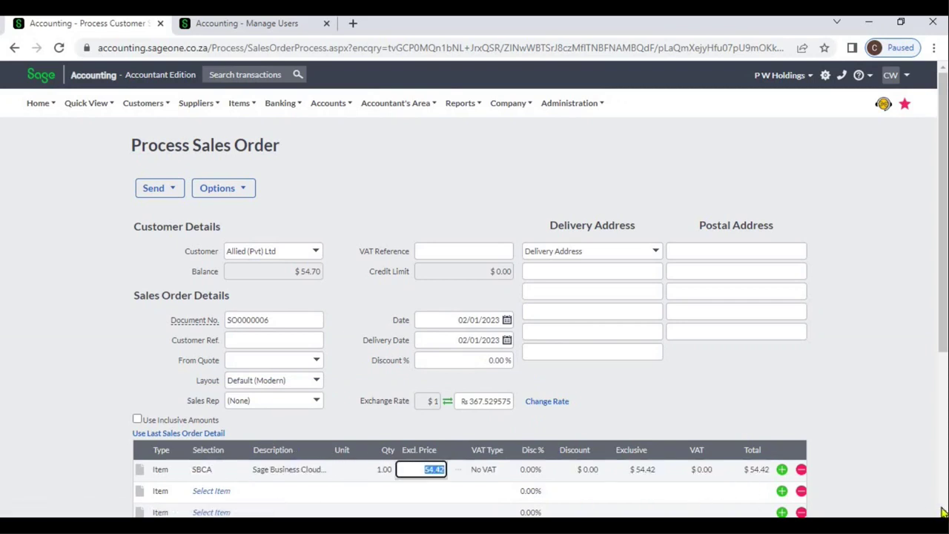
scroll(821, 470, down, 2)
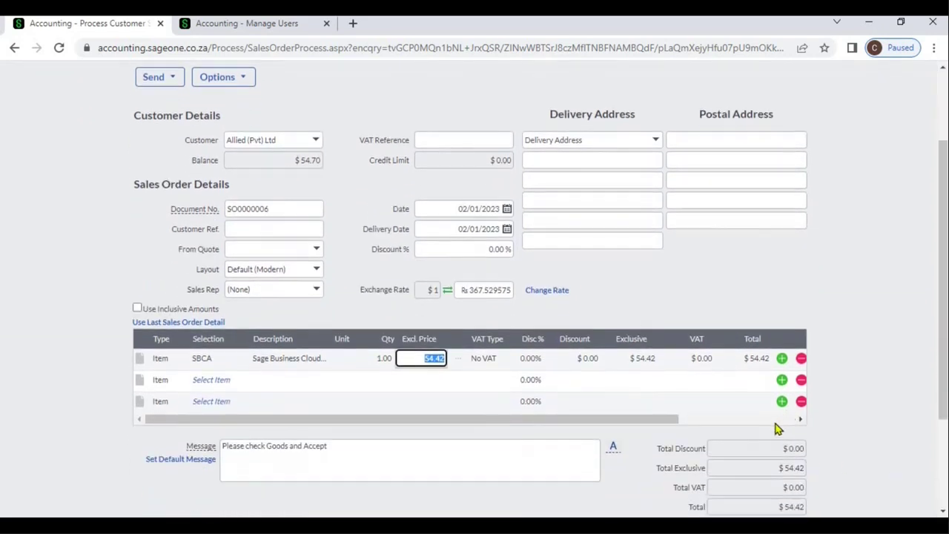
click(779, 420)
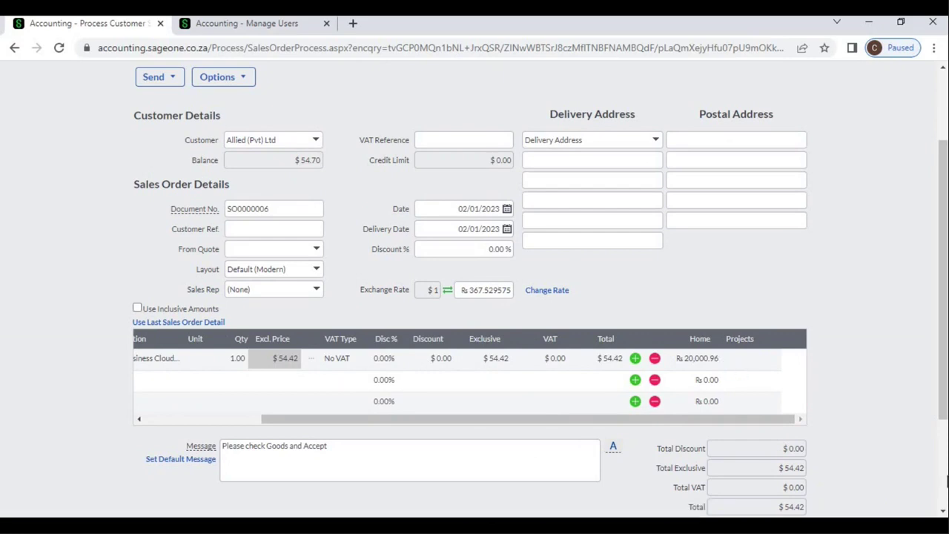
scroll(873, 379, down, 2)
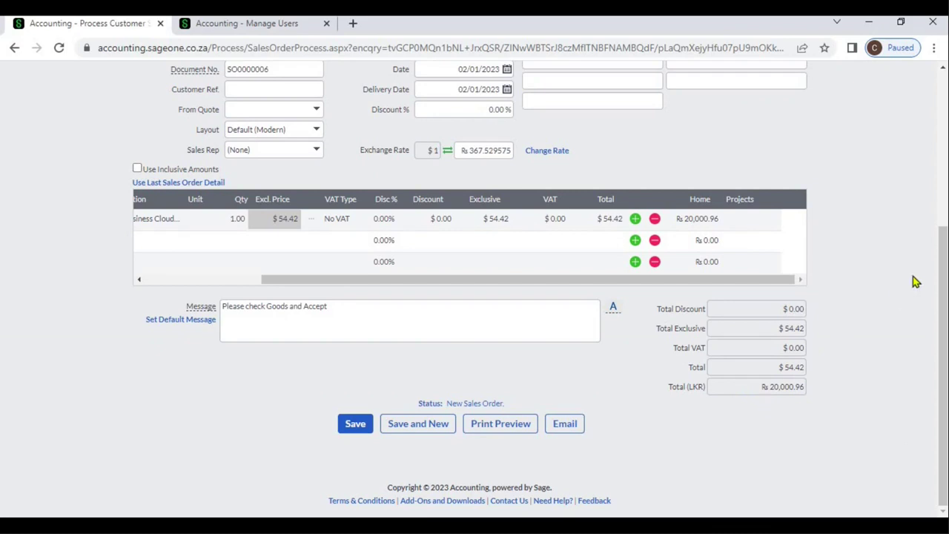
scroll(945, 215, up, 4)
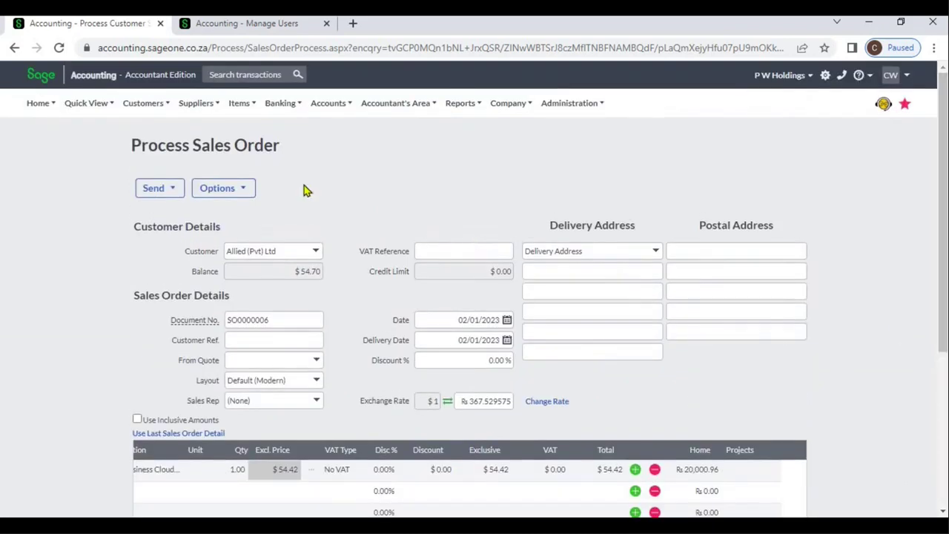
click(245, 188)
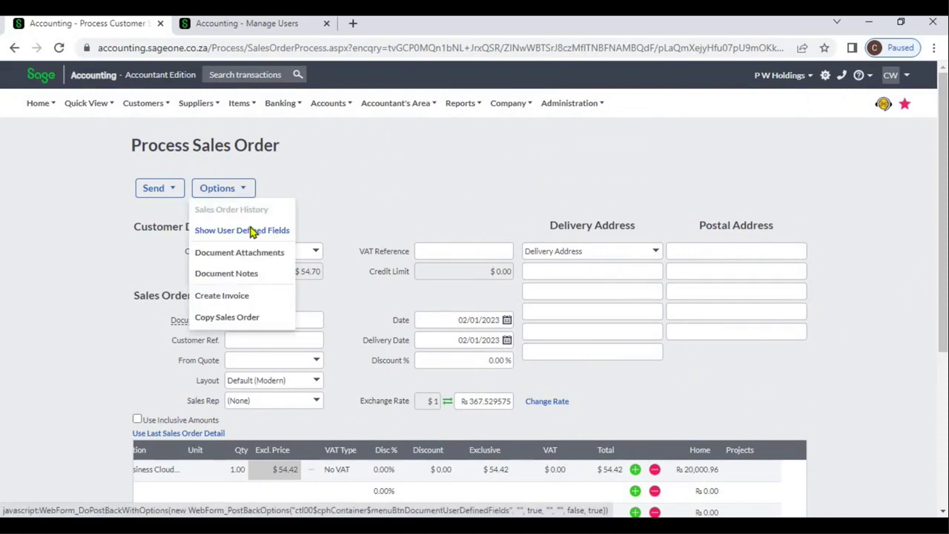
Step: View the order's user-defined fields and close them without changes
click(251, 231)
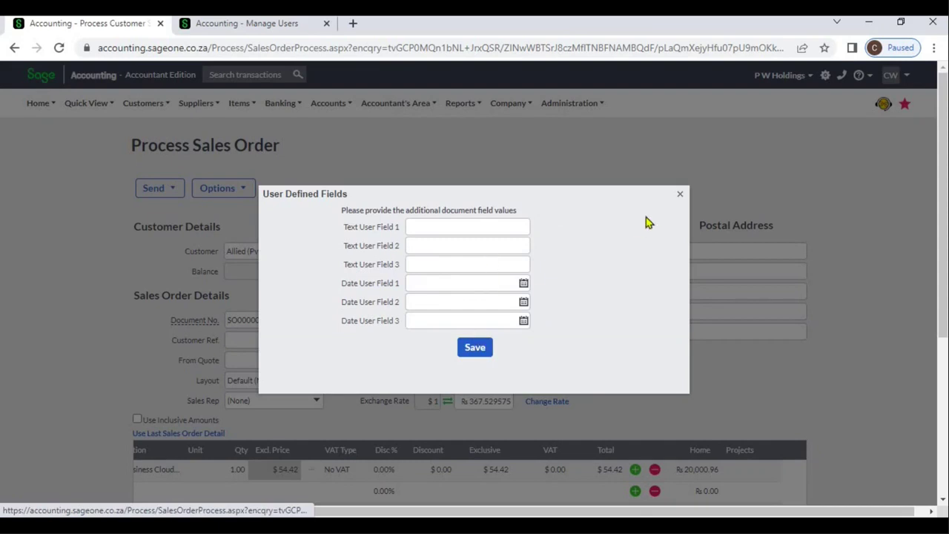
click(680, 194)
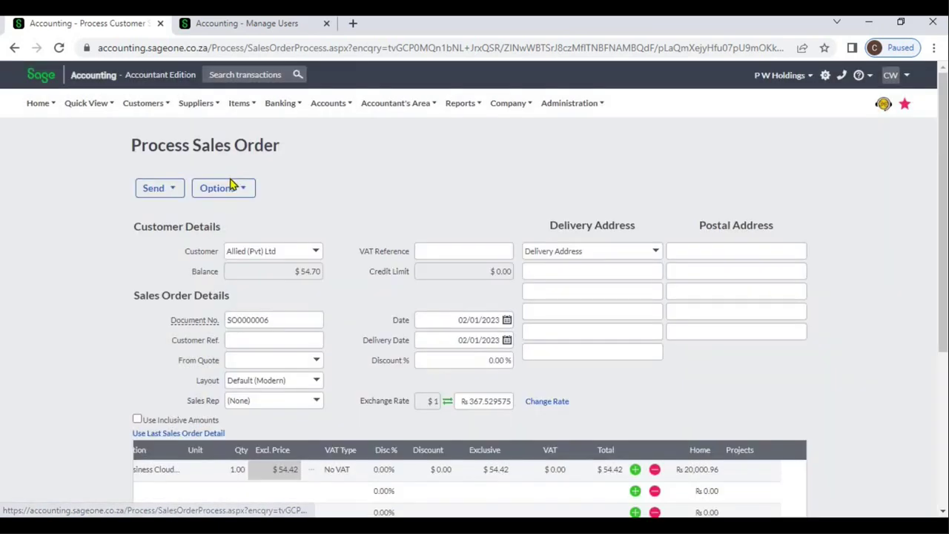
click(236, 189)
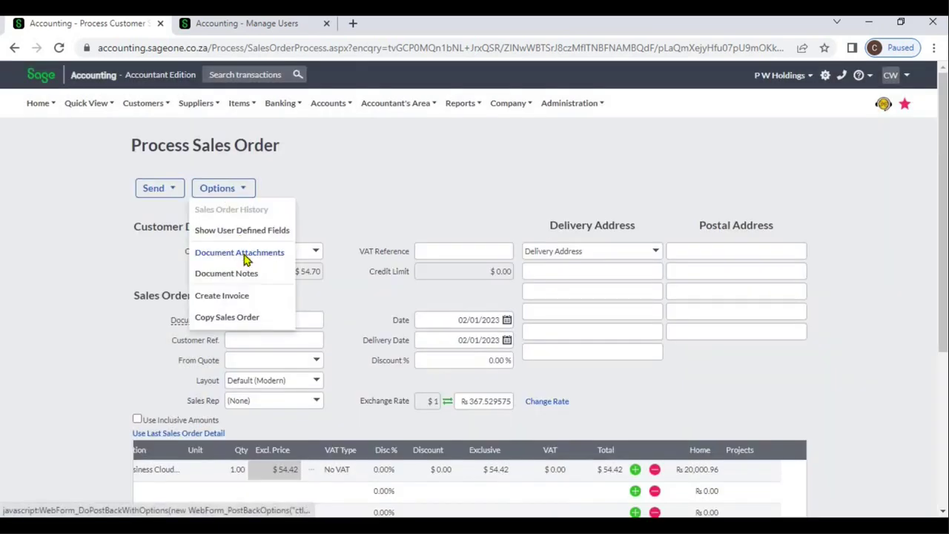
Step: Save the Allied order for attachments and close the empty Attachments window
click(245, 254)
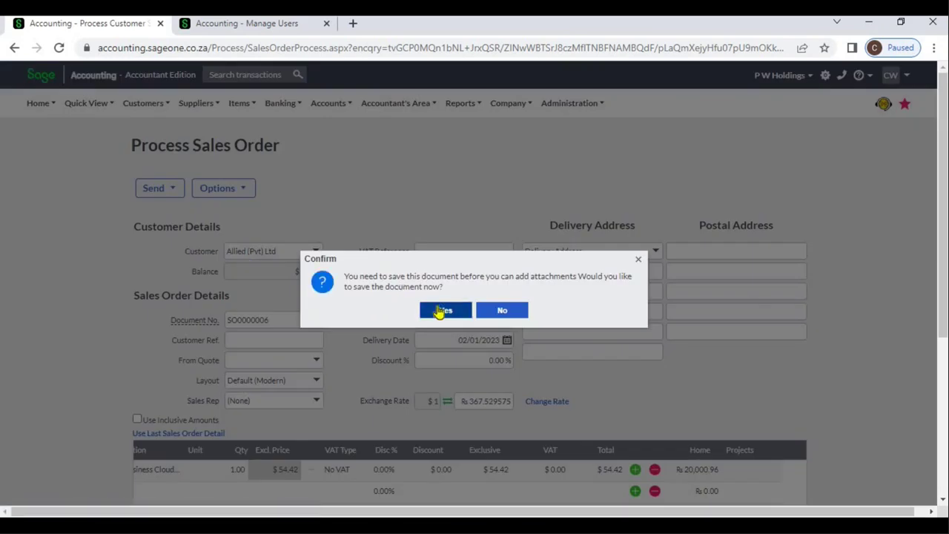
click(445, 310)
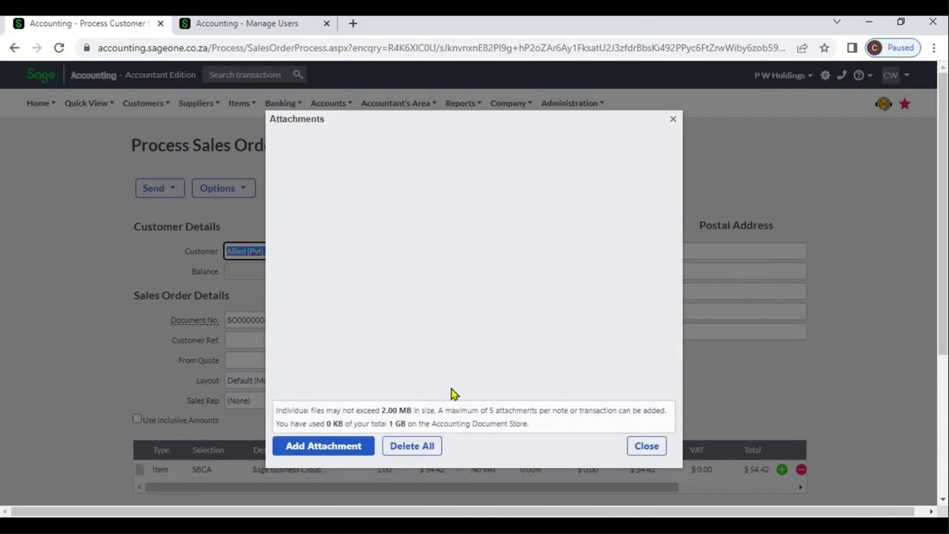
click(645, 446)
click(226, 195)
Step: Start a new document note on the sales order with action date 05/01/2023
click(241, 274)
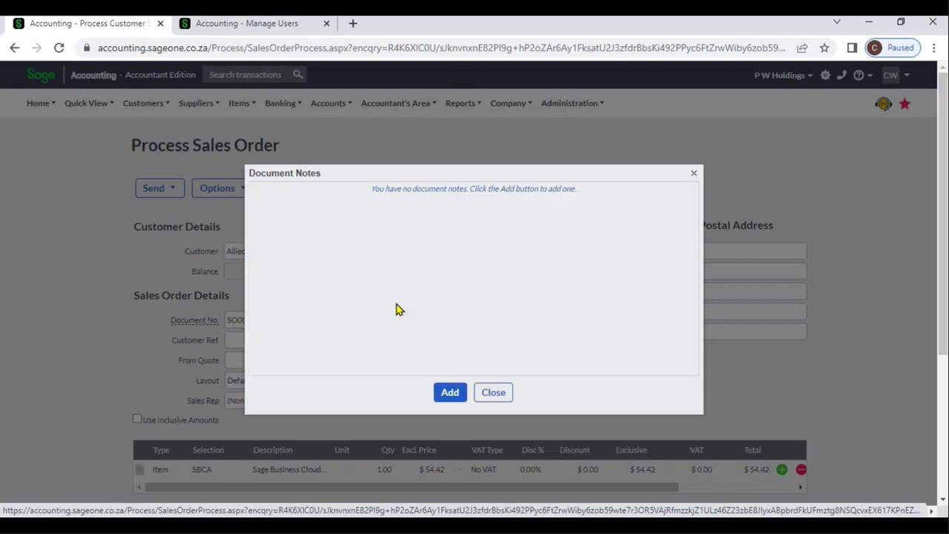
click(451, 391)
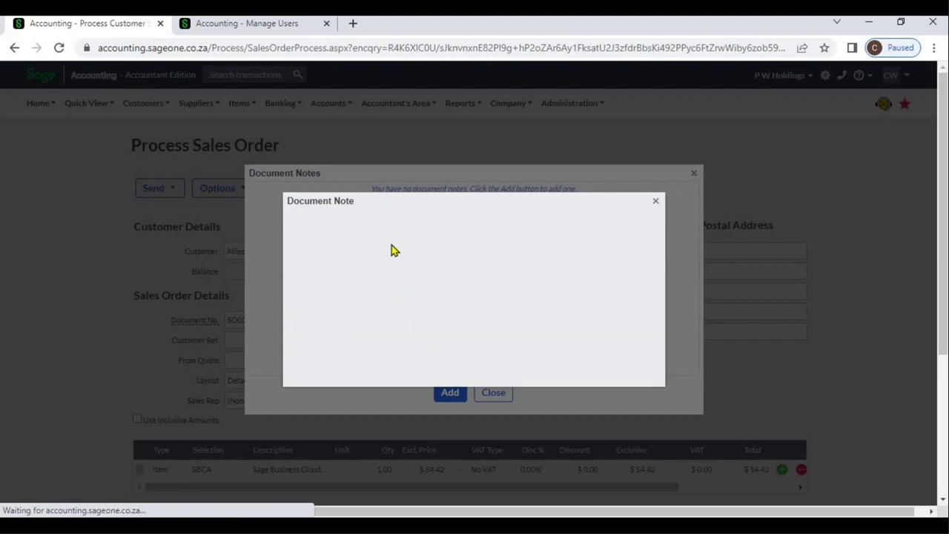
click(390, 227)
key(Down)
key(Down)
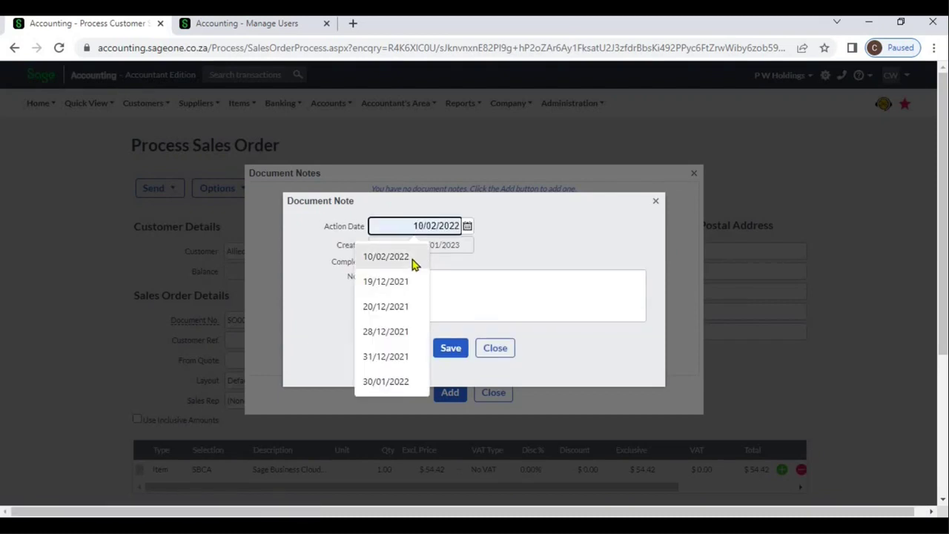
click(467, 227)
click(448, 289)
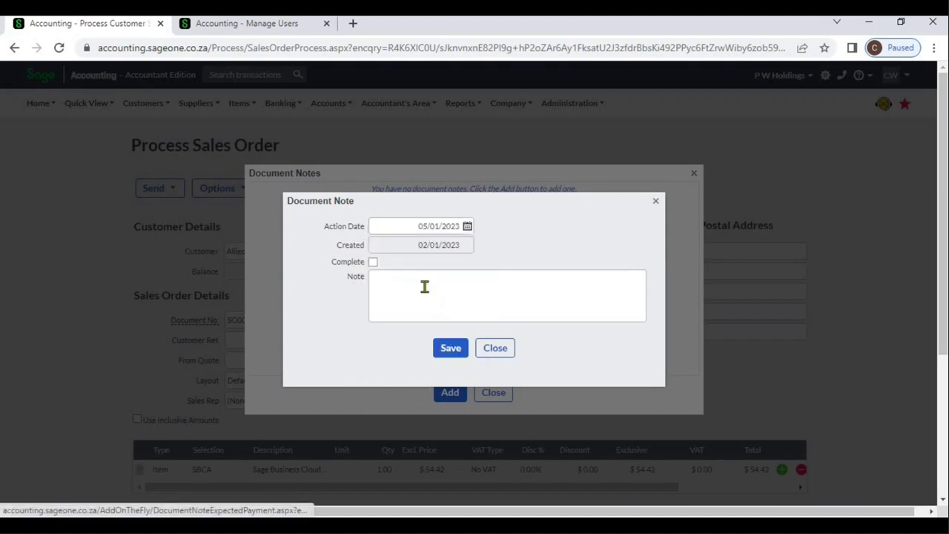
Step: Write the note text 'Deliver on 05.01.2023', save it and close the notes window
click(417, 287)
text(Deler)
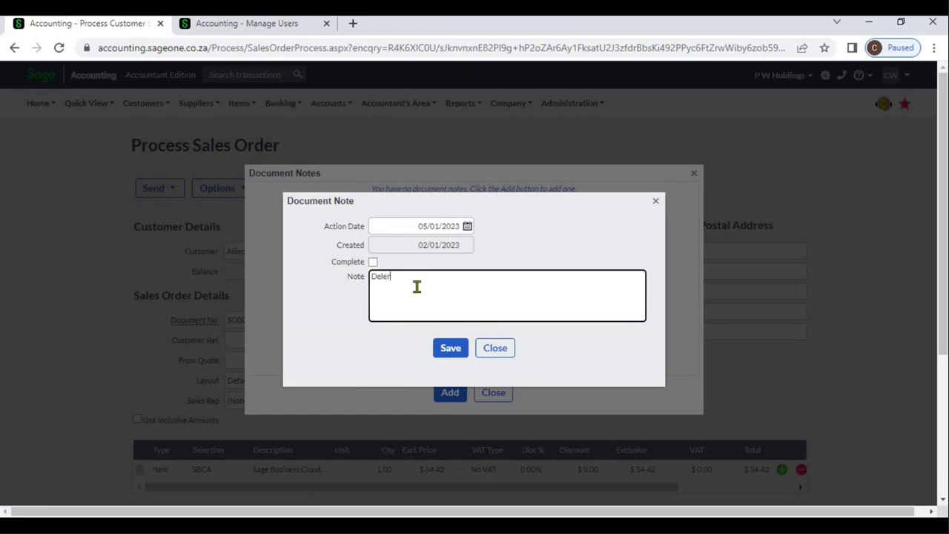
key(Left)
text(iv)
key(End)
text(on 05.01.203)
key(BackSpace)
text(23)
click(457, 356)
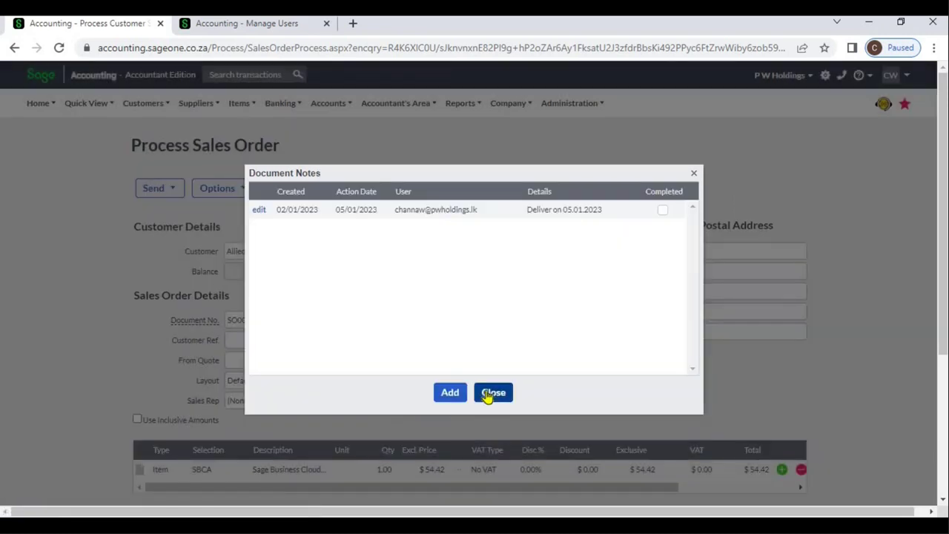
click(493, 393)
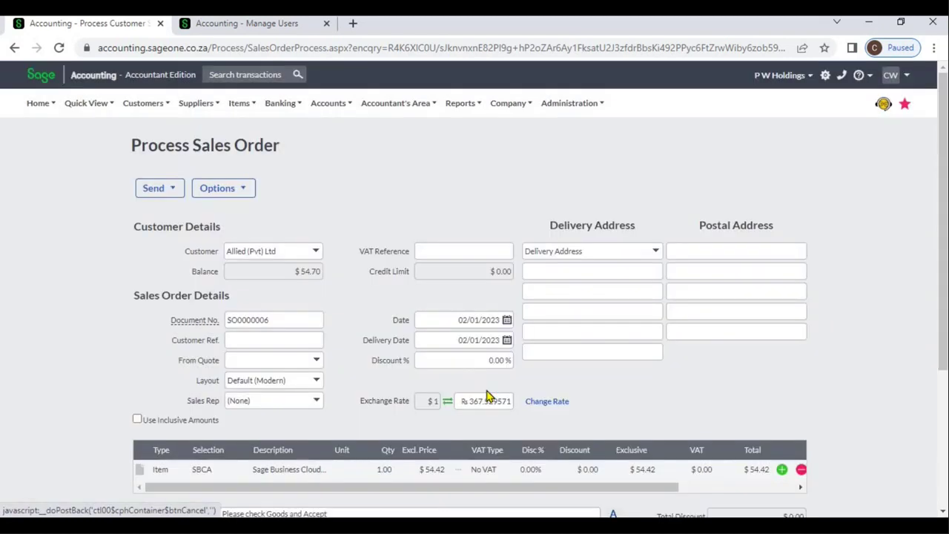
Step: On the other Accounting tab, open Company Settings > General Settings > Item Settings
click(249, 196)
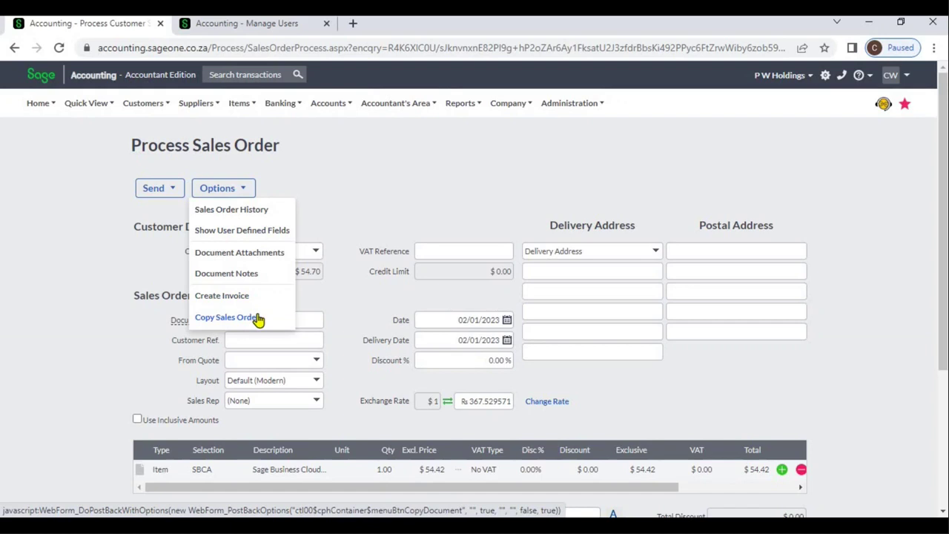
click(656, 399)
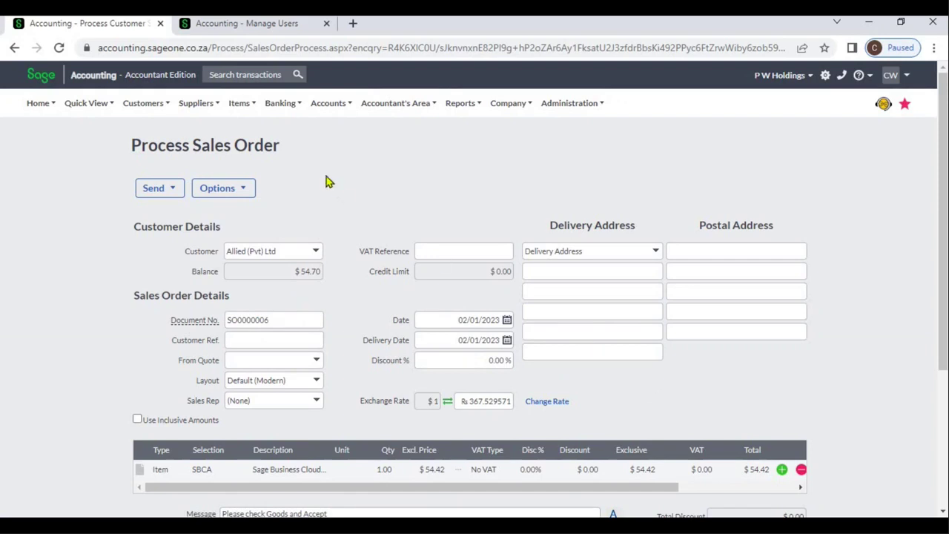
click(274, 24)
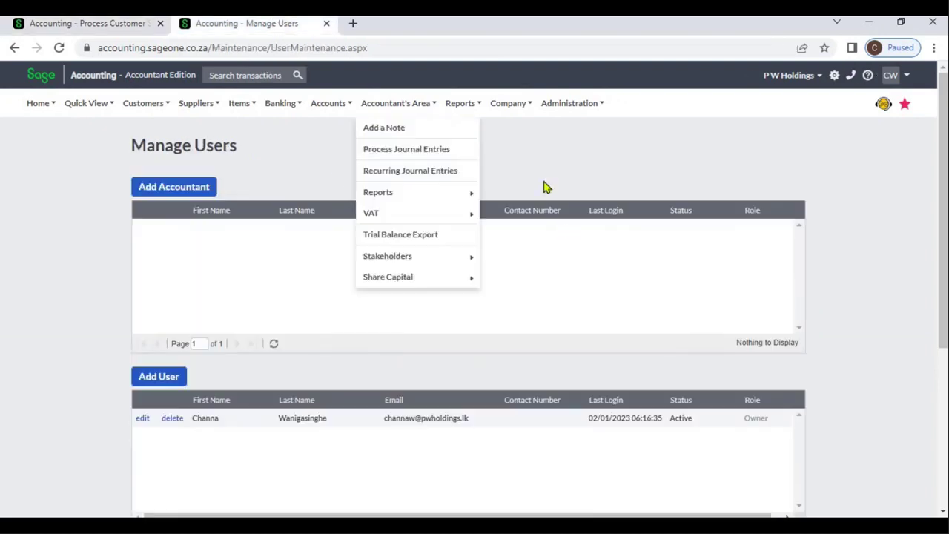
click(512, 106)
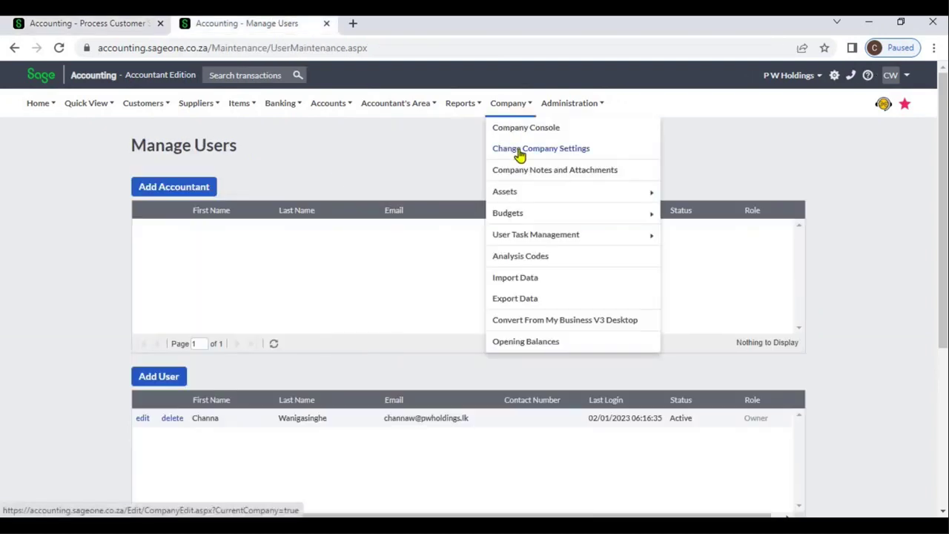
click(520, 153)
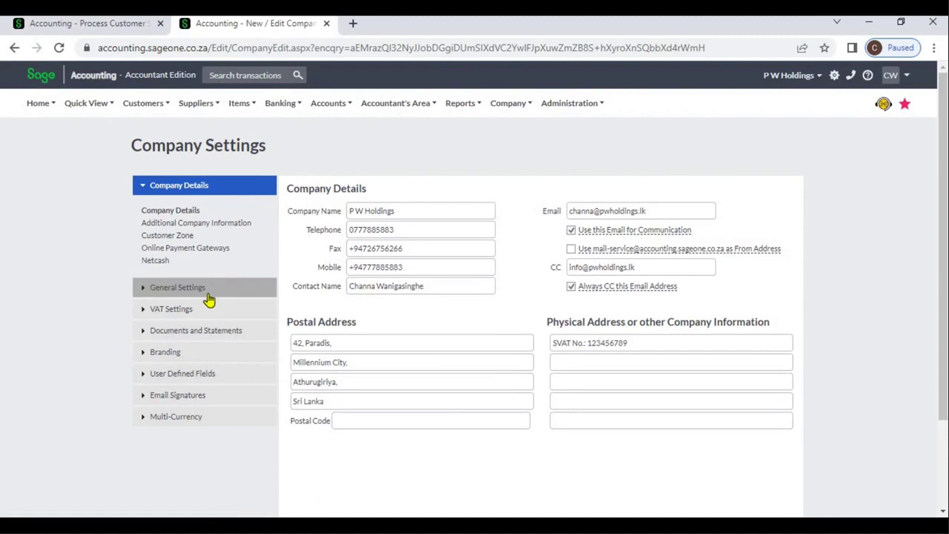
click(201, 290)
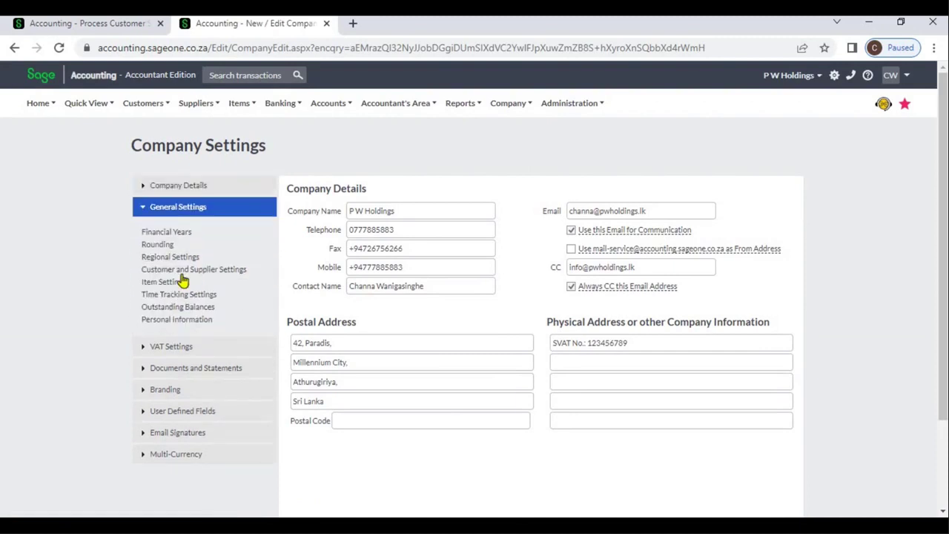
click(175, 285)
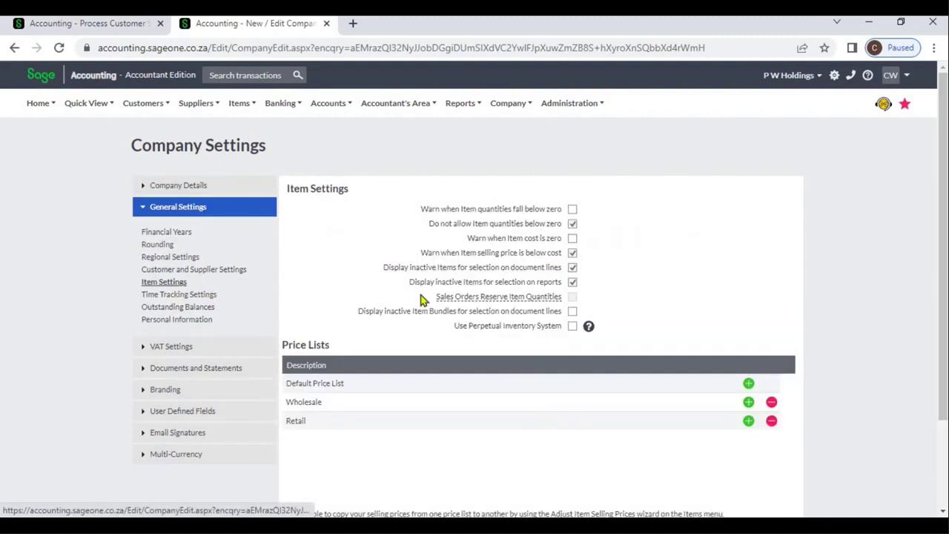
mouse_move(478, 296)
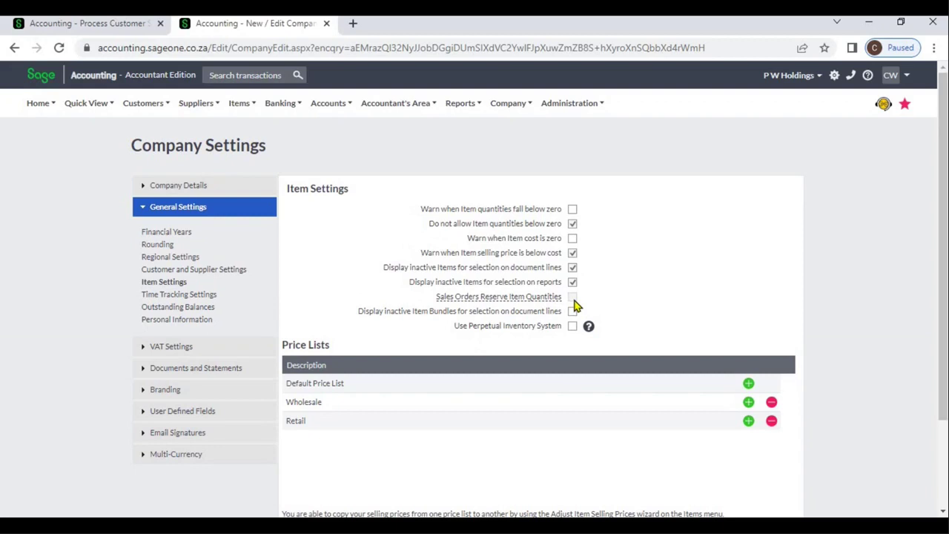
Step: Return to the company settings tab and bring up the Items menu's reports
click(104, 26)
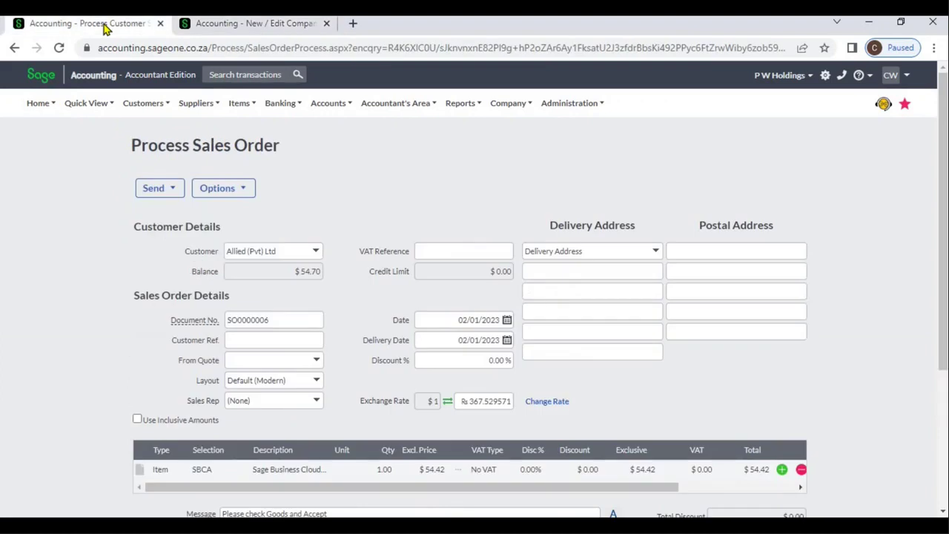
click(215, 24)
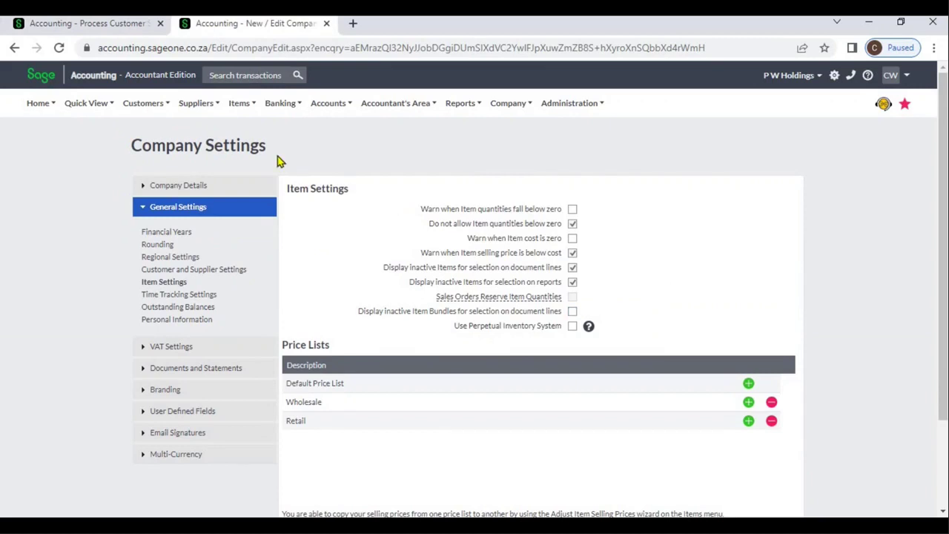
click(239, 106)
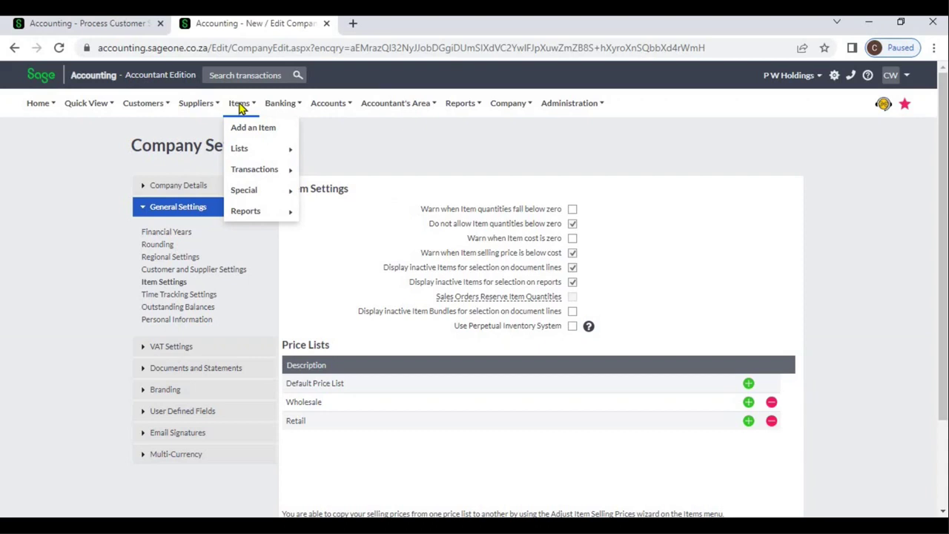
mouse_move(249, 213)
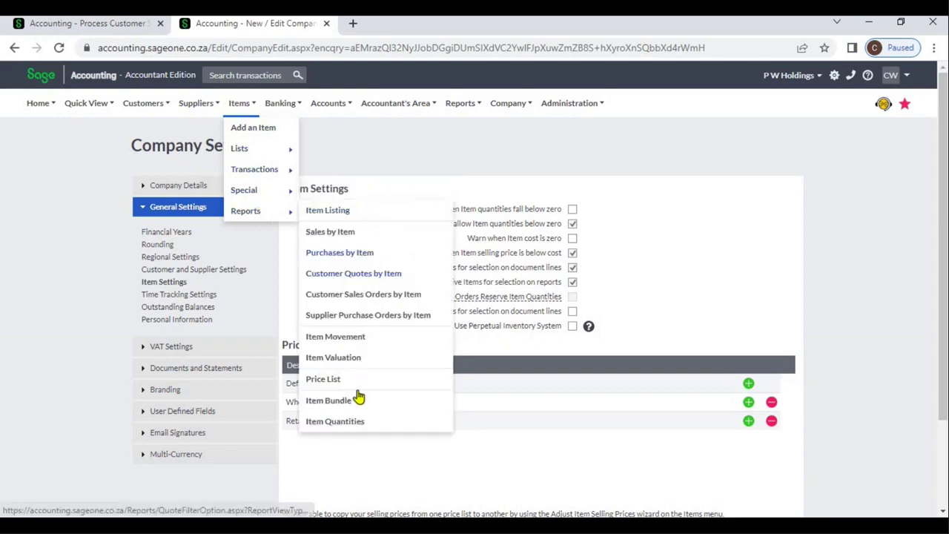
Step: View the Item Quantities report for all items, then reopen Item Settings to check the reserve option
click(355, 421)
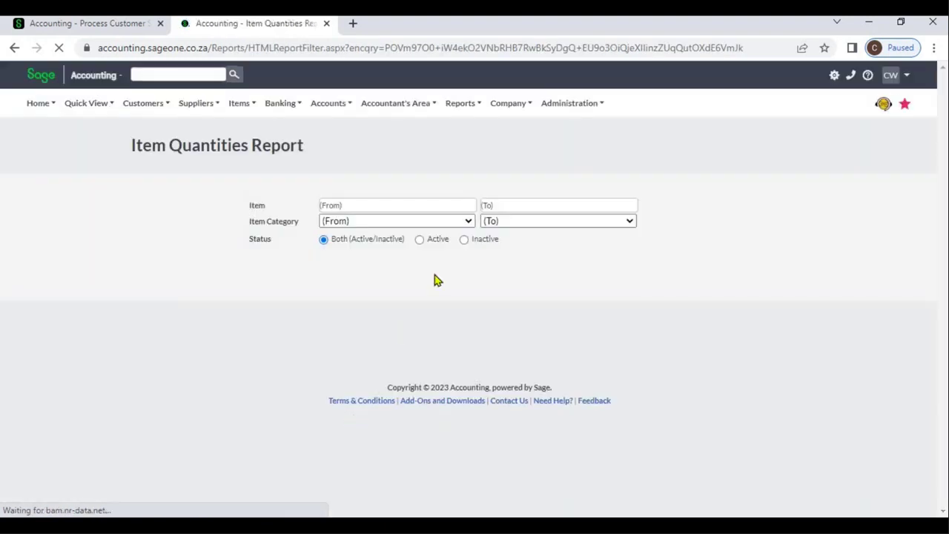
click(453, 280)
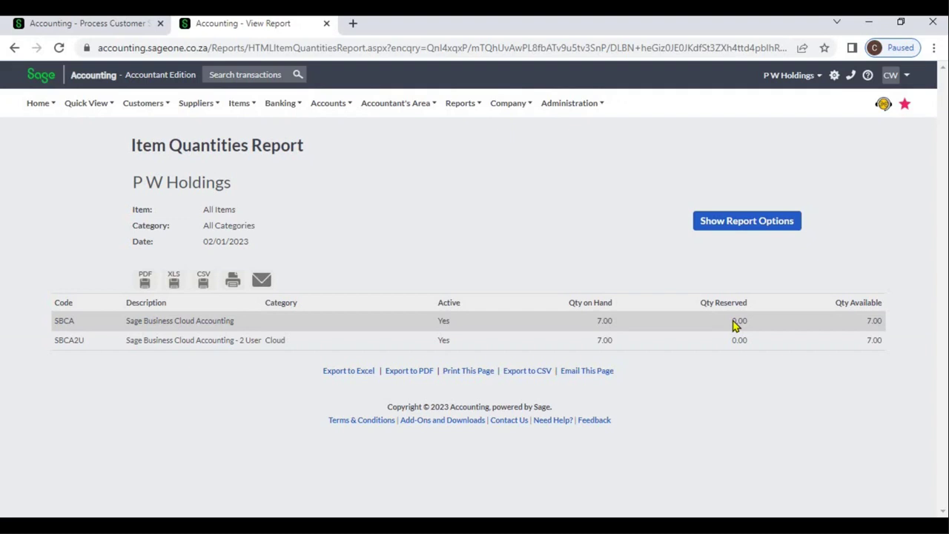
click(510, 112)
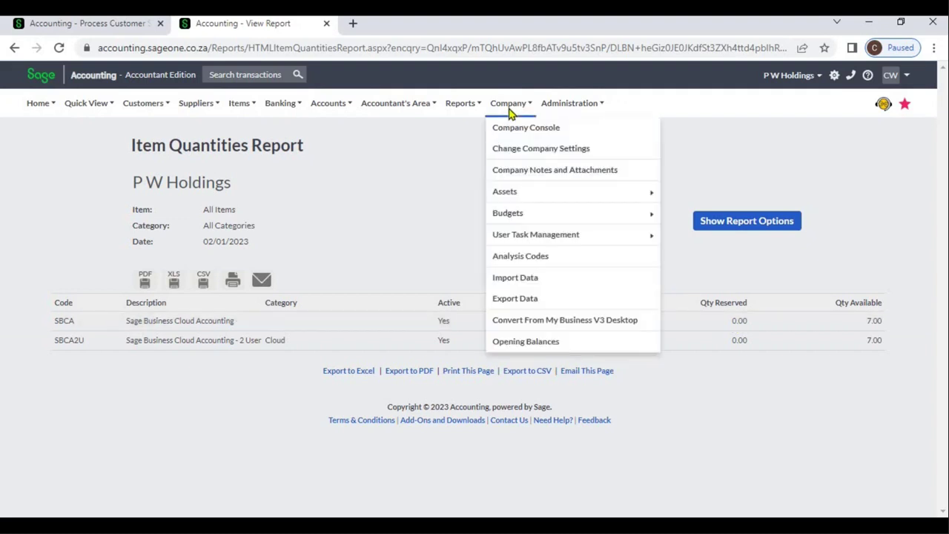
click(512, 149)
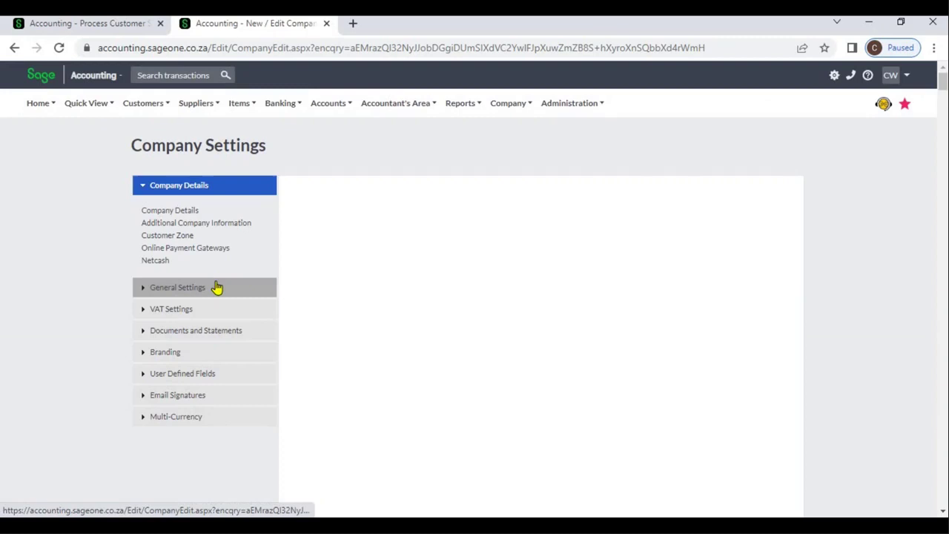
click(217, 287)
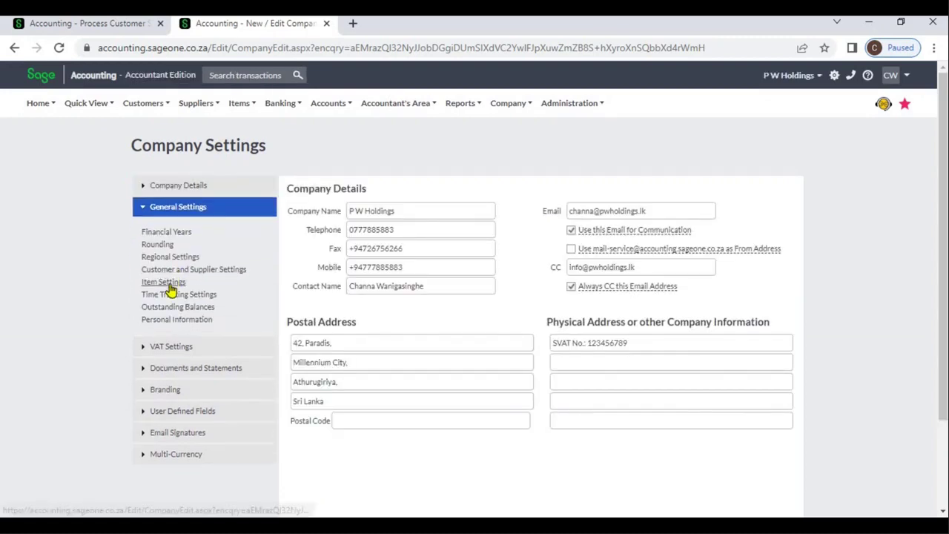
click(166, 285)
mouse_move(522, 297)
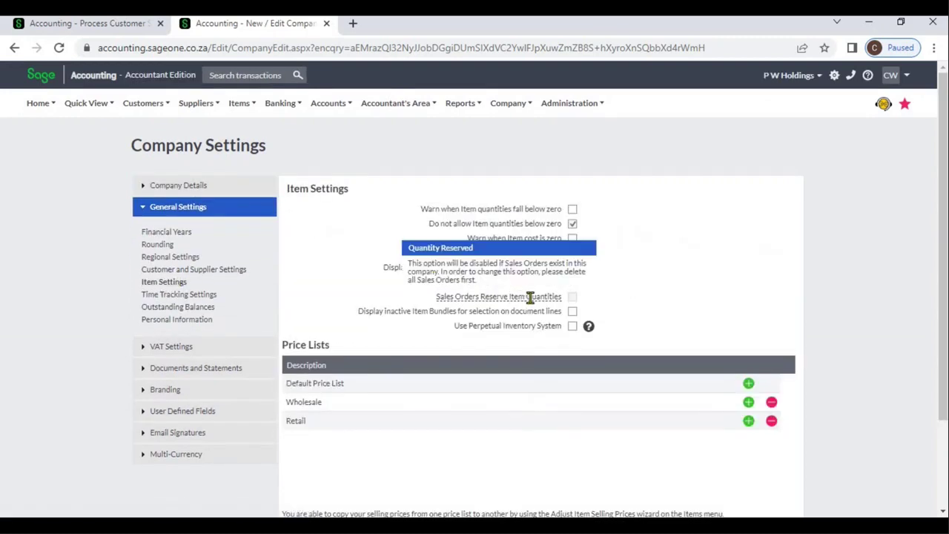